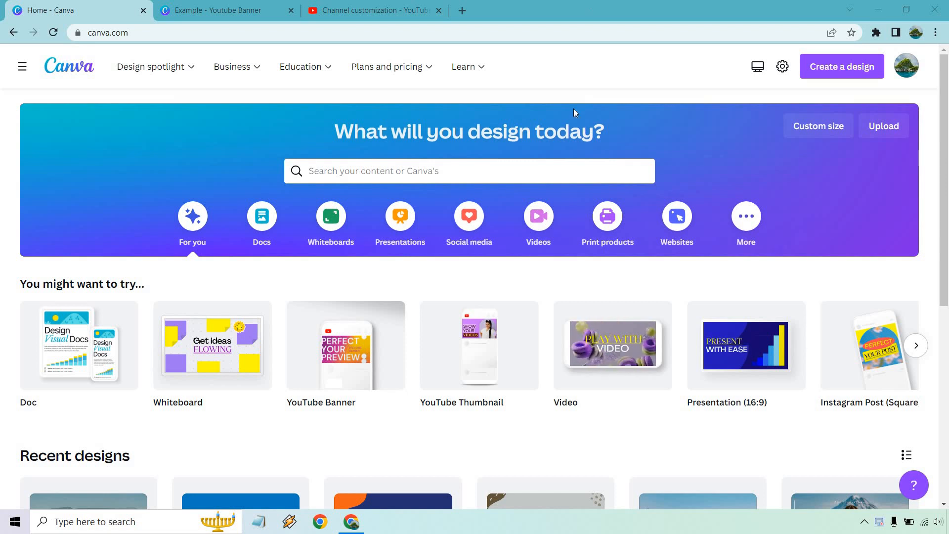
Step: Search Canva's templates for YouTube Banner designs
left_click(548, 168)
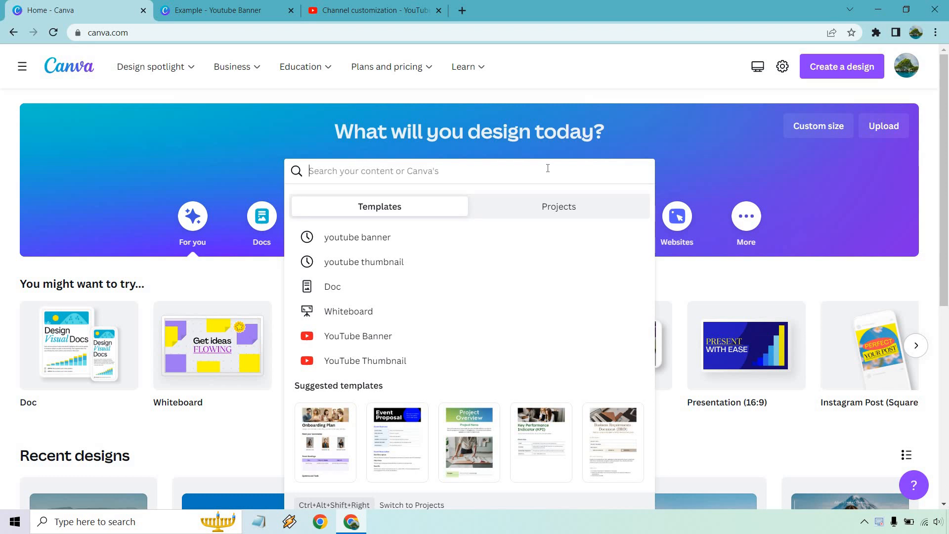
left_click(370, 340)
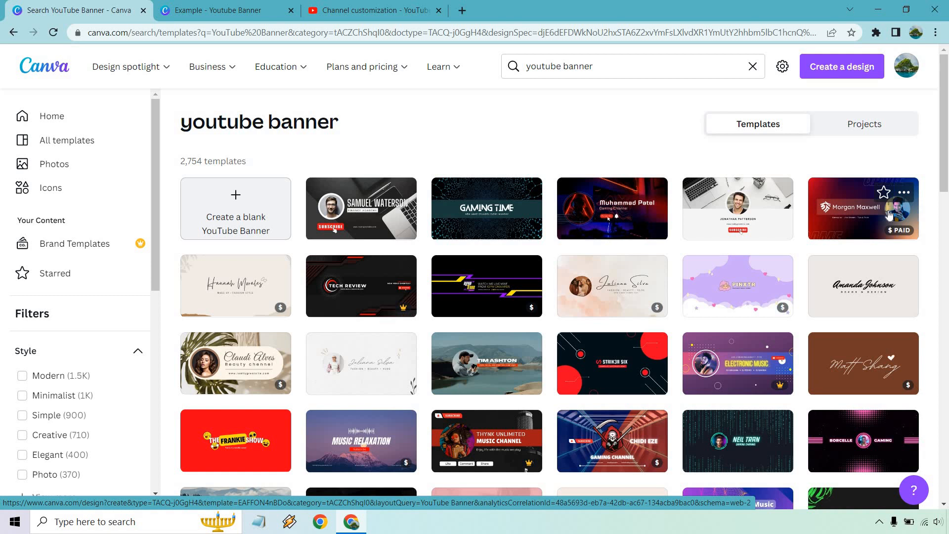
Step: Examine the example banner design and its TV, desktop and all-devices areas in YouTube Studio's banner art preview, and return to the template results
left_click(212, 10)
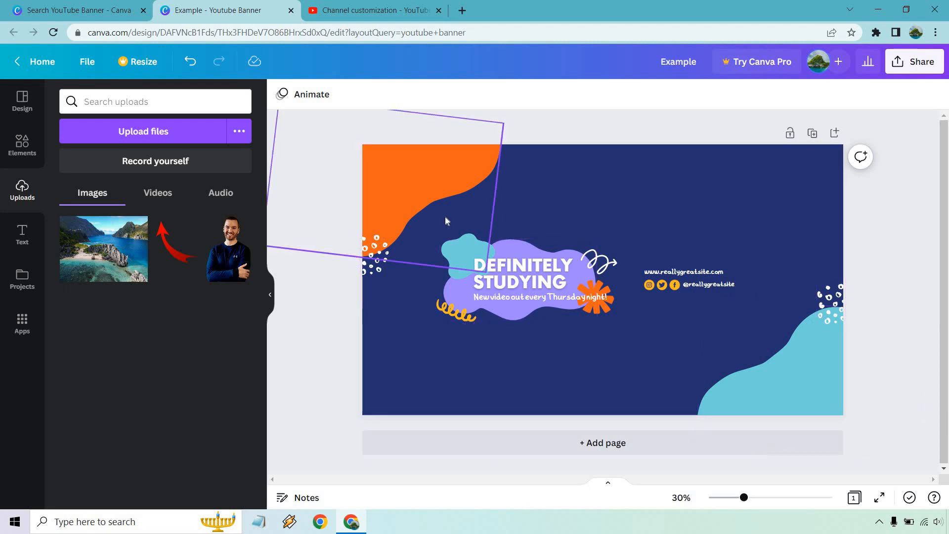
left_click(361, 6)
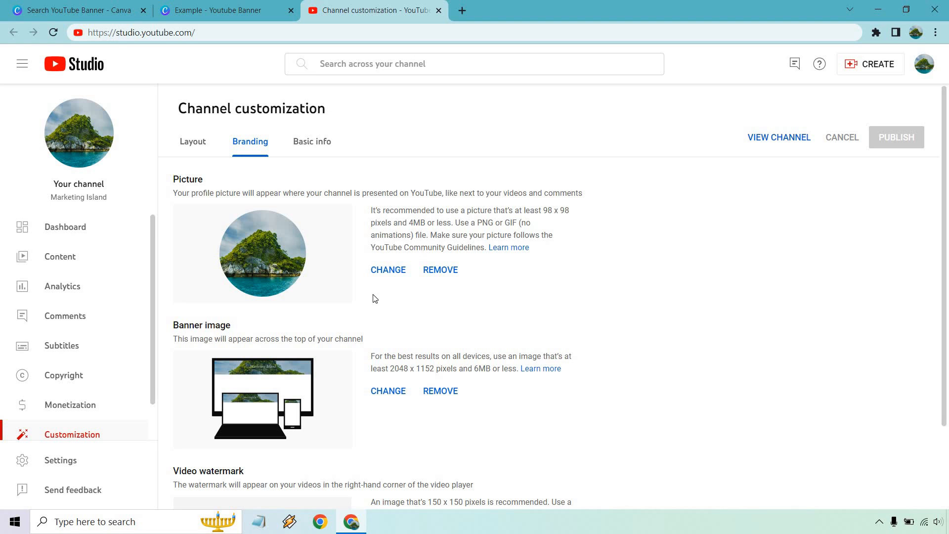
left_click(382, 395)
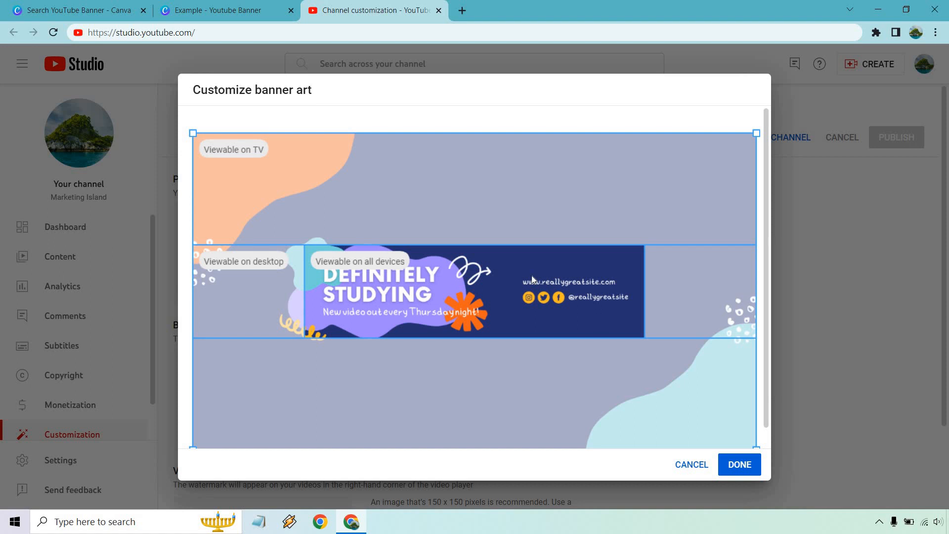
left_click(695, 464)
left_click(200, 10)
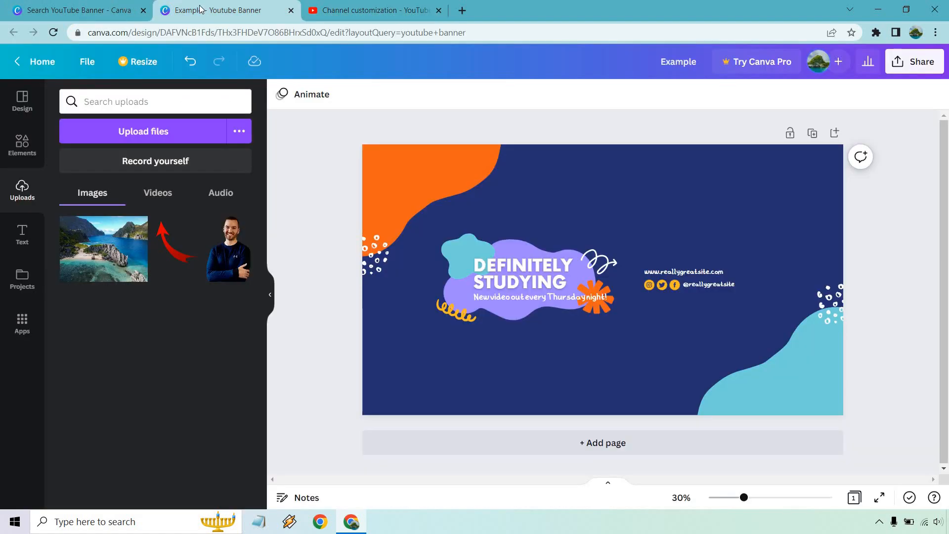
left_click(56, 8)
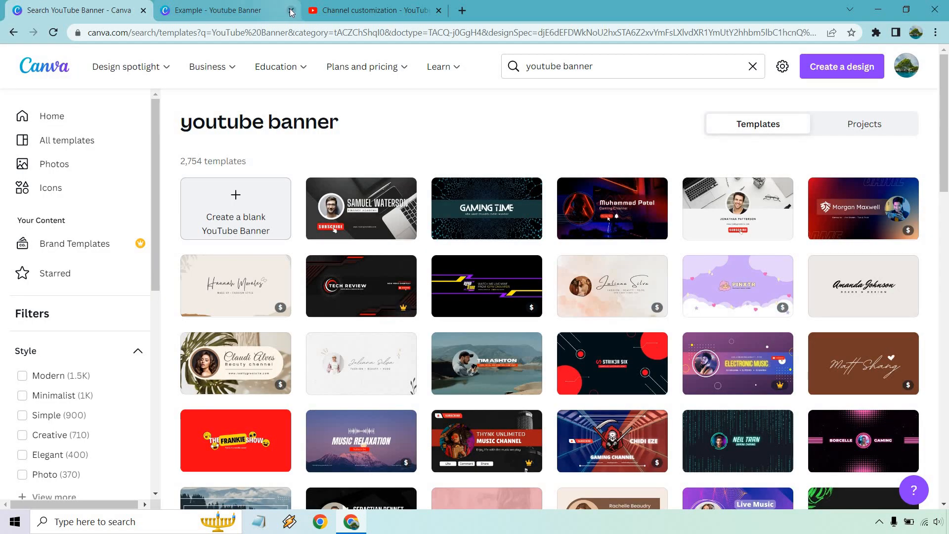
Step: Close the example design, and open the Dark Red White Black Digital Nomad YouTube Banner template with the uploaded images listed
left_click(291, 10)
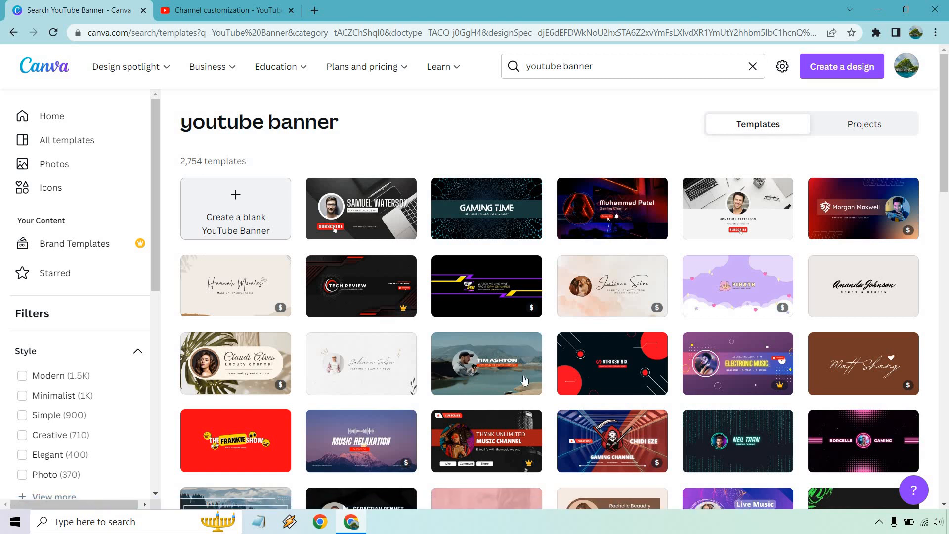
left_click(487, 366)
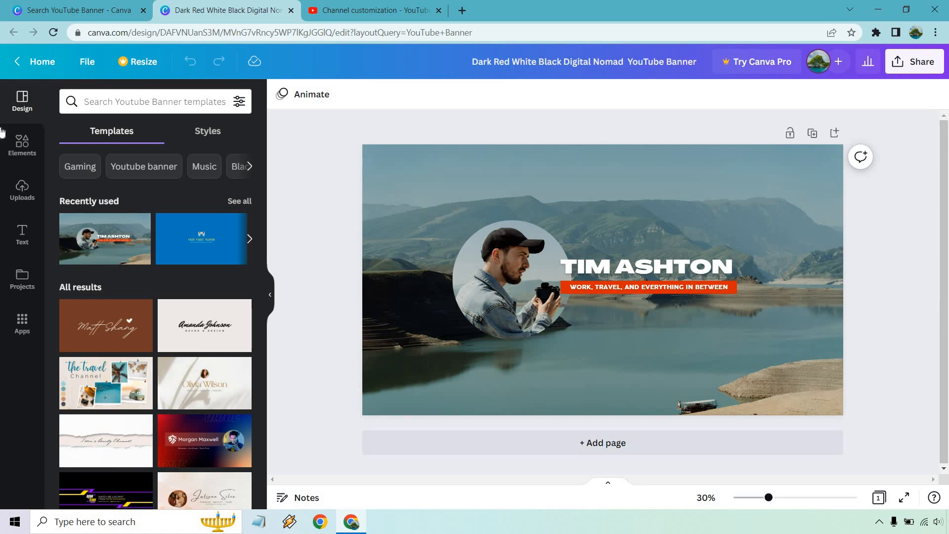
left_click(17, 189)
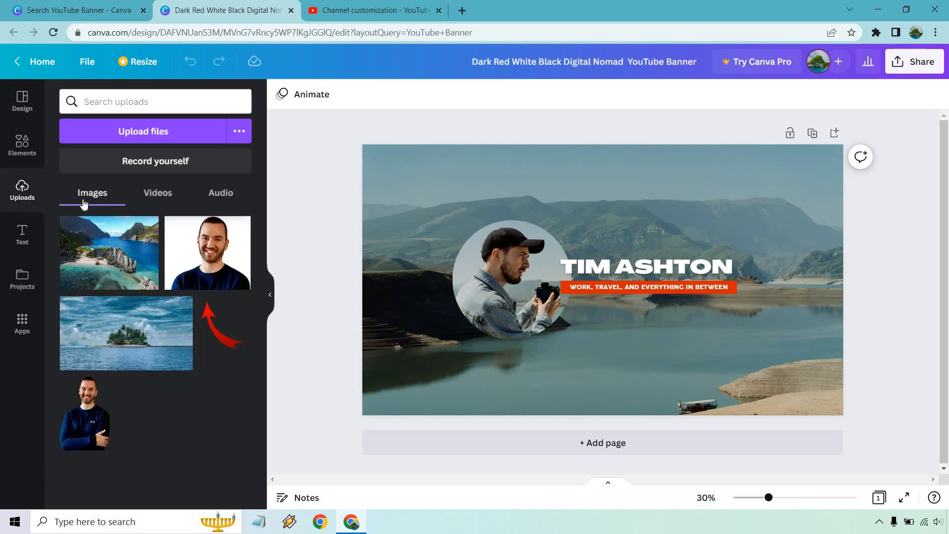
Step: Try the uploaded cove photo and the small-island photo as the banner background, undoing each one
left_click_drag(102, 267, 378, 258)
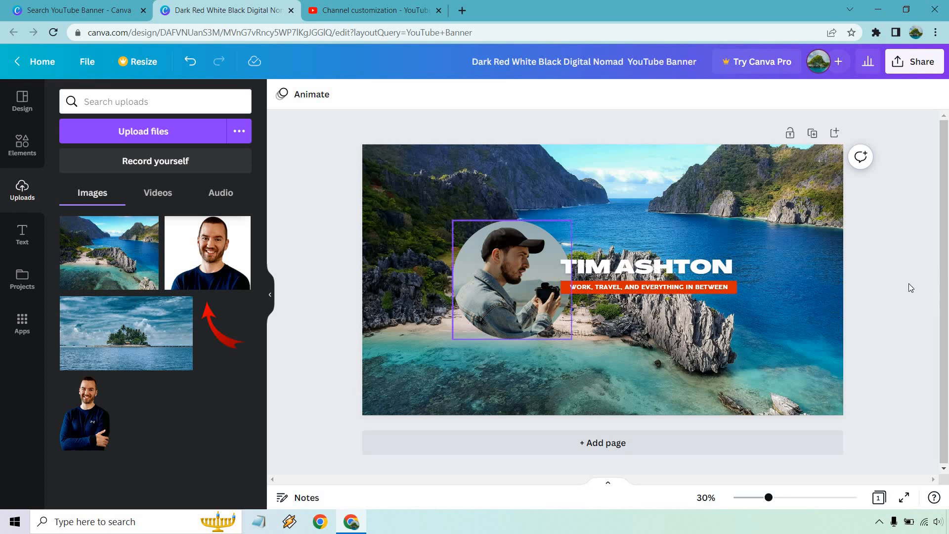
left_click(191, 61)
left_click_drag(135, 342, 368, 316)
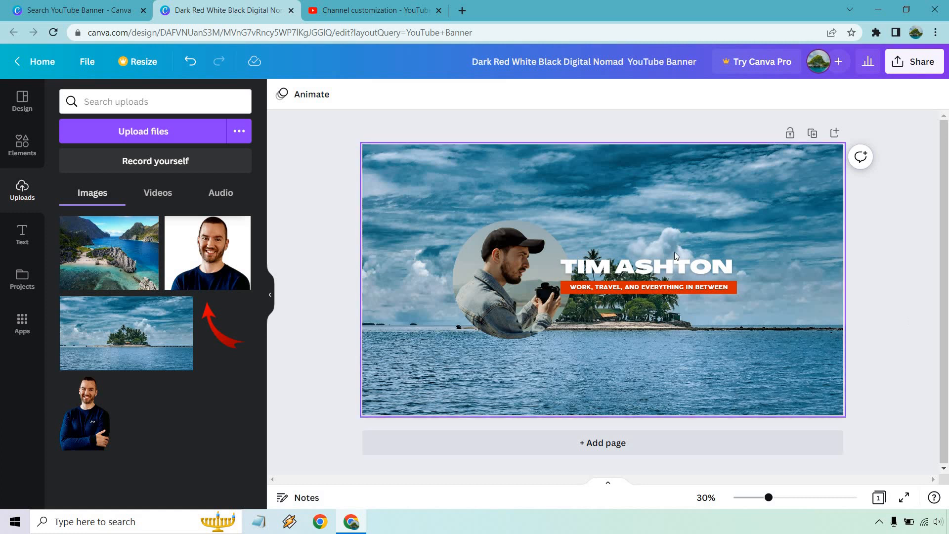
left_click(189, 62)
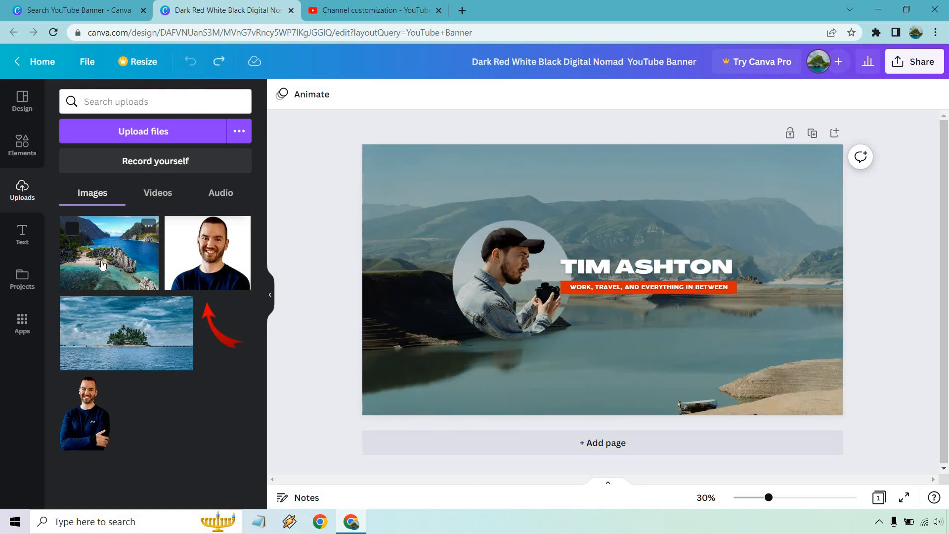
Step: Place the uploaded cove photo on the banner as a separate image, enlarged and positioned to cover the whole page
left_click_drag(101, 265, 423, 197)
left_click_drag(644, 354, 922, 447)
left_click_drag(658, 328, 566, 214)
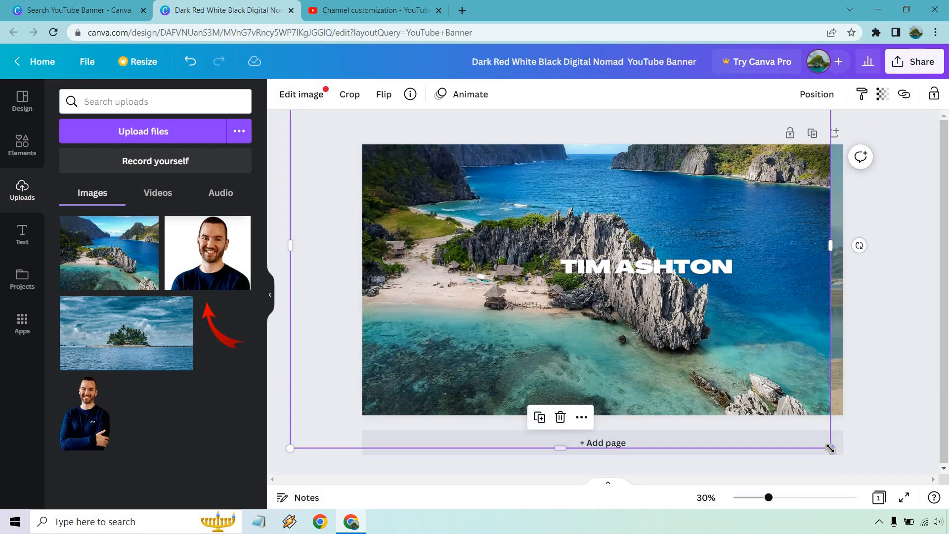
left_click_drag(831, 449, 920, 496)
left_click_drag(803, 303, 779, 303)
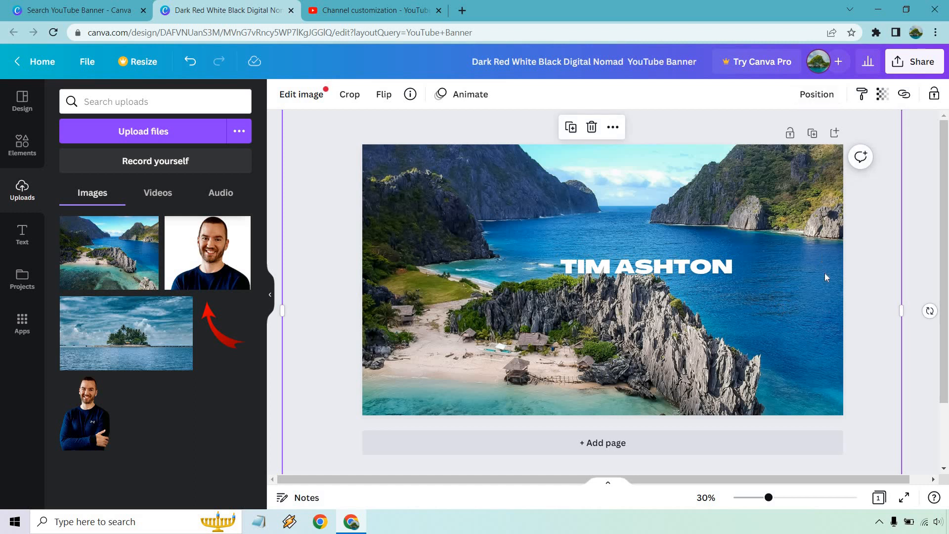
Step: Send the cove photo backward behind the portrait, title and tagline, and shift it slightly within the page
left_click(810, 99)
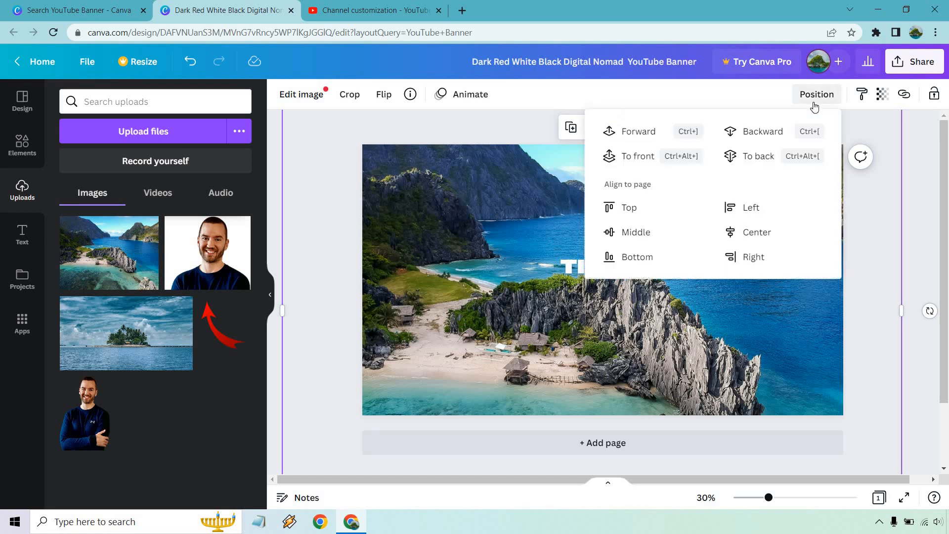
left_click(774, 132)
left_click(774, 133)
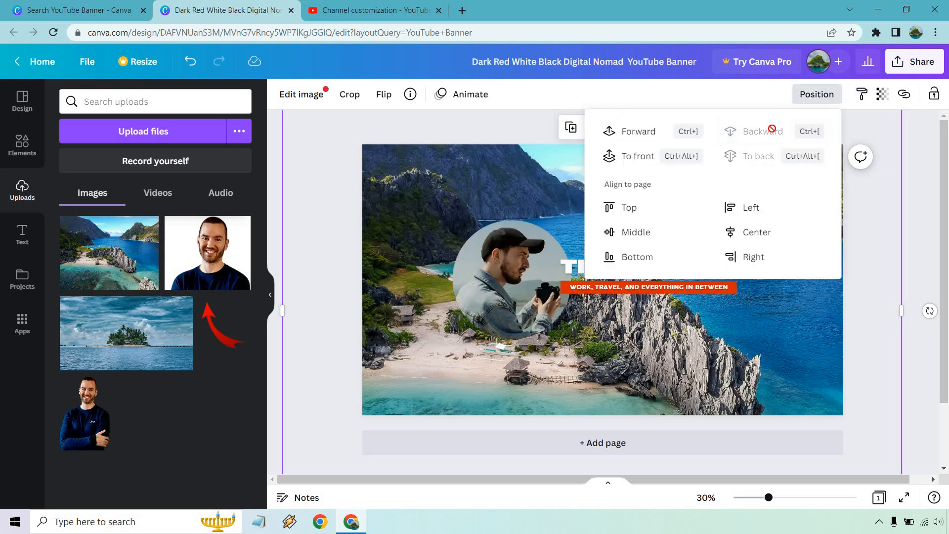
left_click(923, 259)
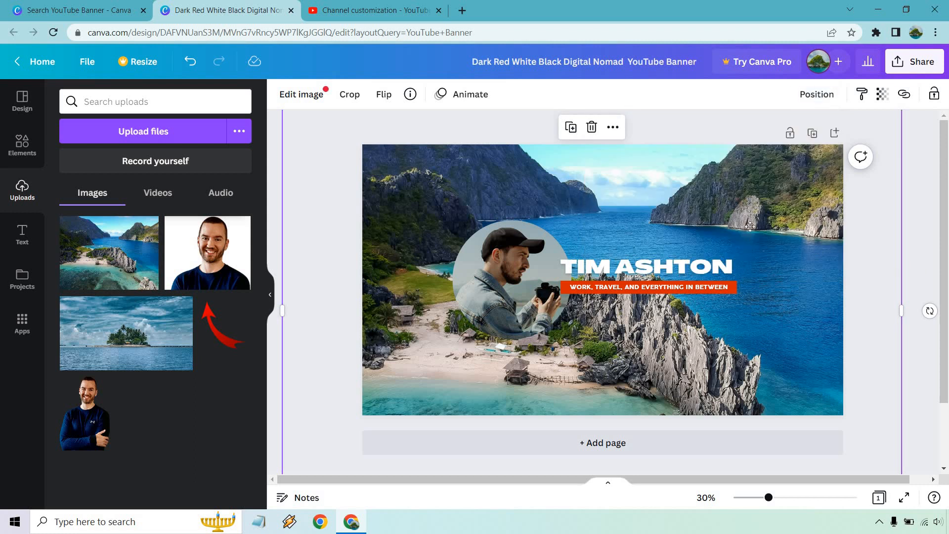
mouse_move(740, 344)
left_mouse_down()
mouse_move(735, 328)
mouse_move(750, 350)
mouse_move(737, 385)
mouse_move(757, 373)
mouse_move(752, 354)
left_mouse_up()
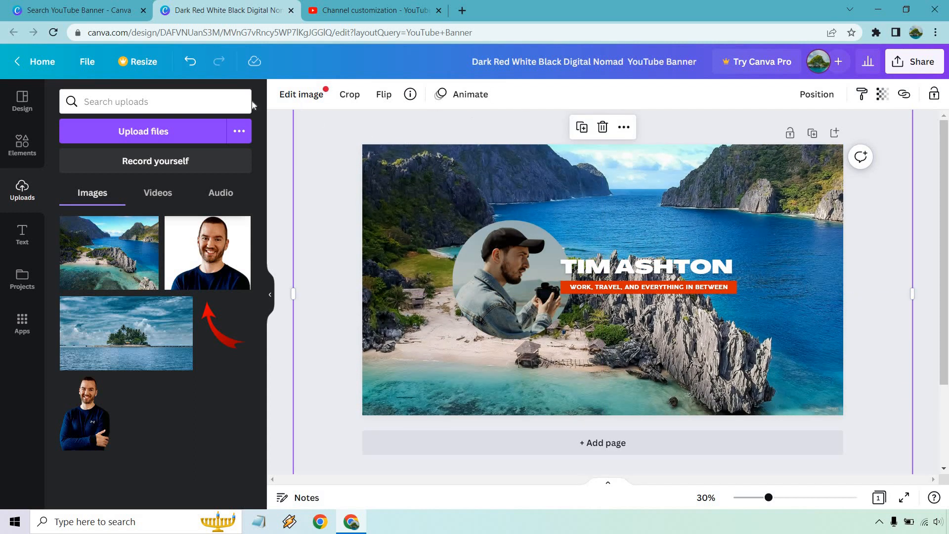
Step: Undo all edits made with the separately placed cove photo and set that photo as the banner's background image instead
left_click(190, 63)
left_click(190, 63)
left_click(191, 63)
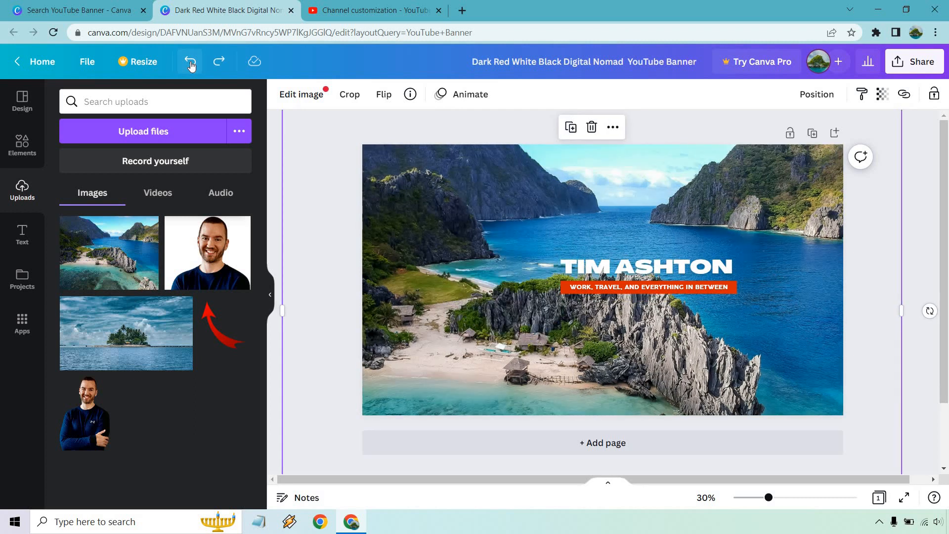
left_click(191, 63)
left_click(191, 64)
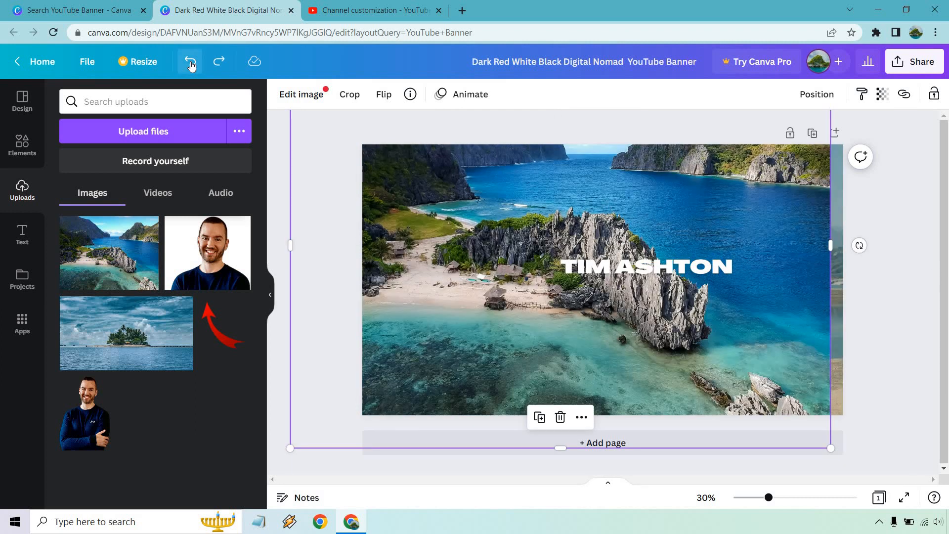
left_click(191, 63)
left_click(191, 63)
left_click(191, 63)
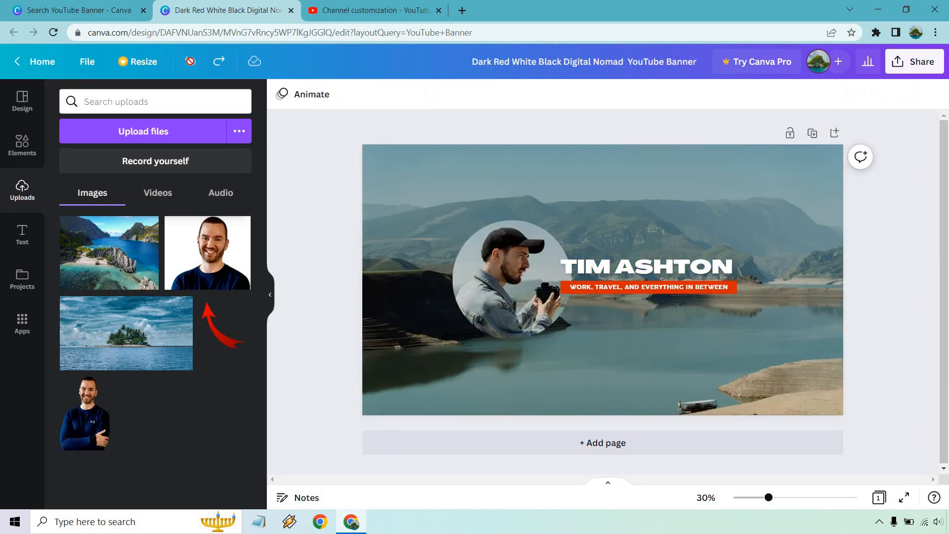
left_click_drag(197, 259, 373, 253)
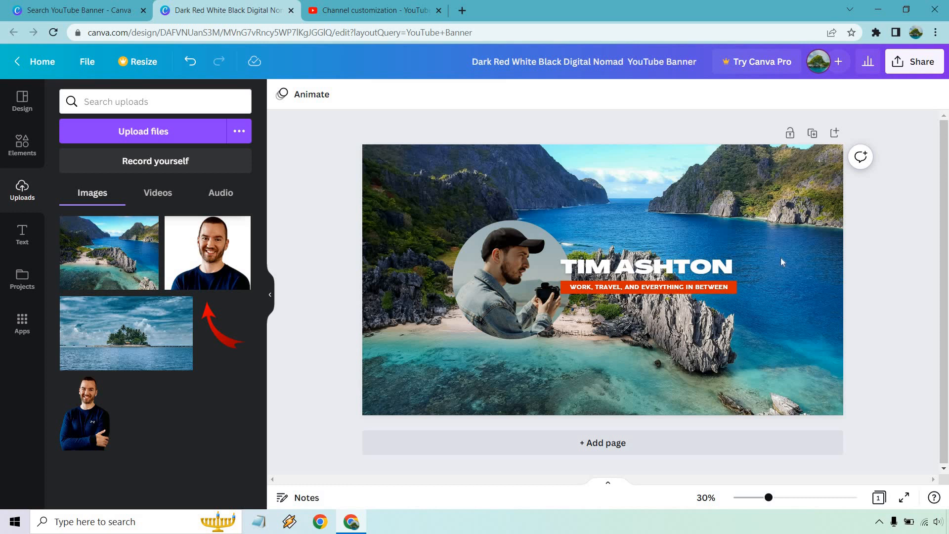
Step: Replace the banner title with MARKETING ISLAND on two lines and move it up above the red tagline strip
left_click(653, 269)
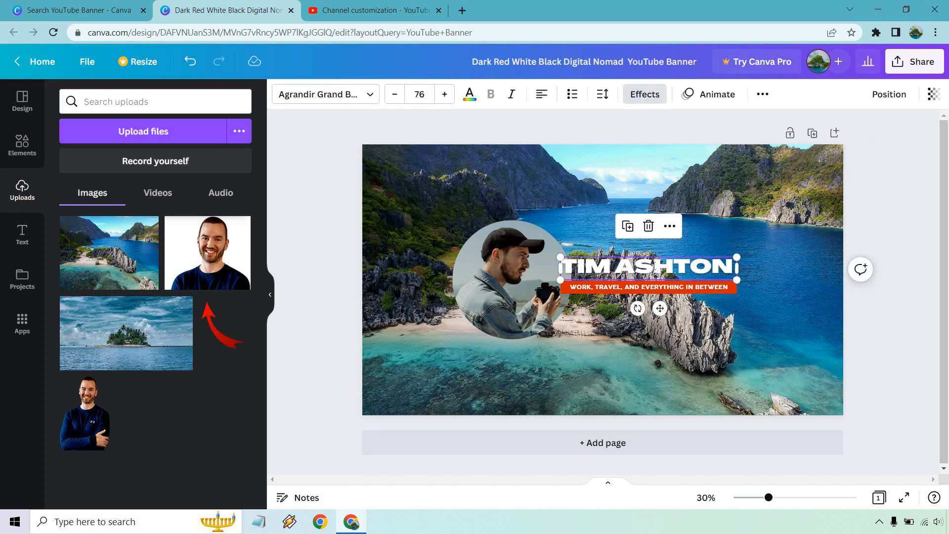
left_click(654, 268)
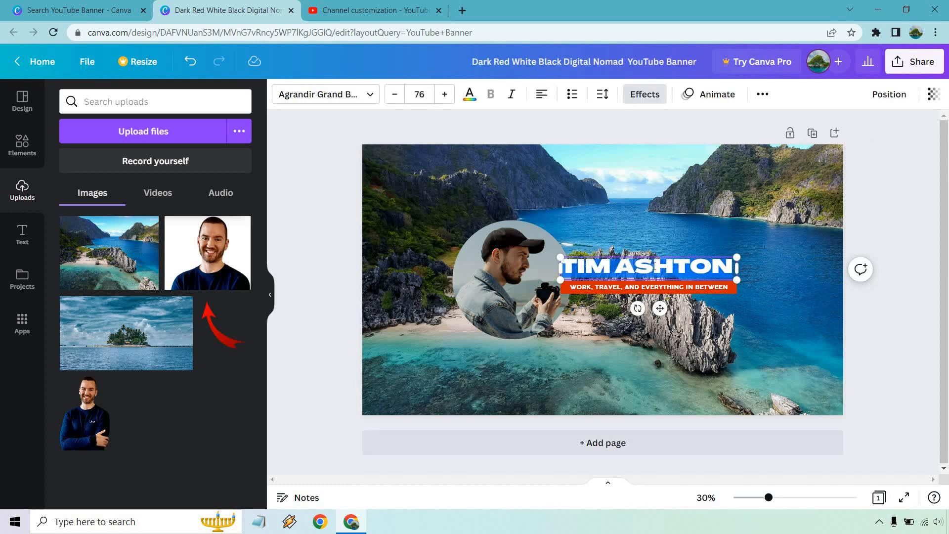
type("MARKETING")
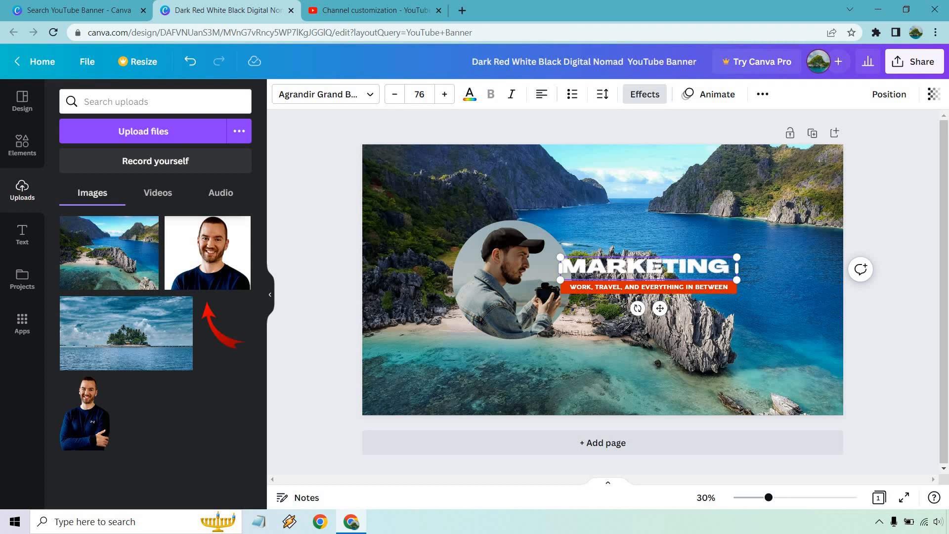
key("Return")
type("ISLAND")
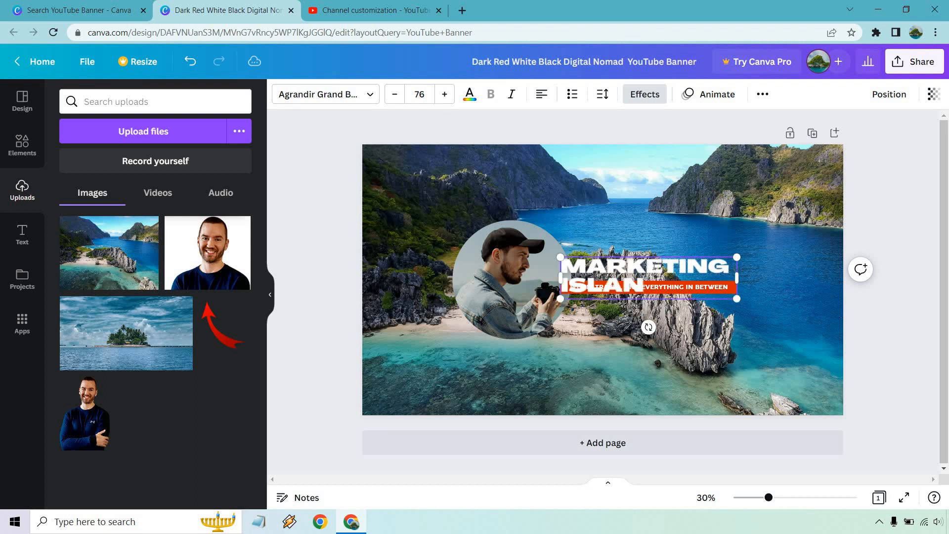
left_click(923, 362)
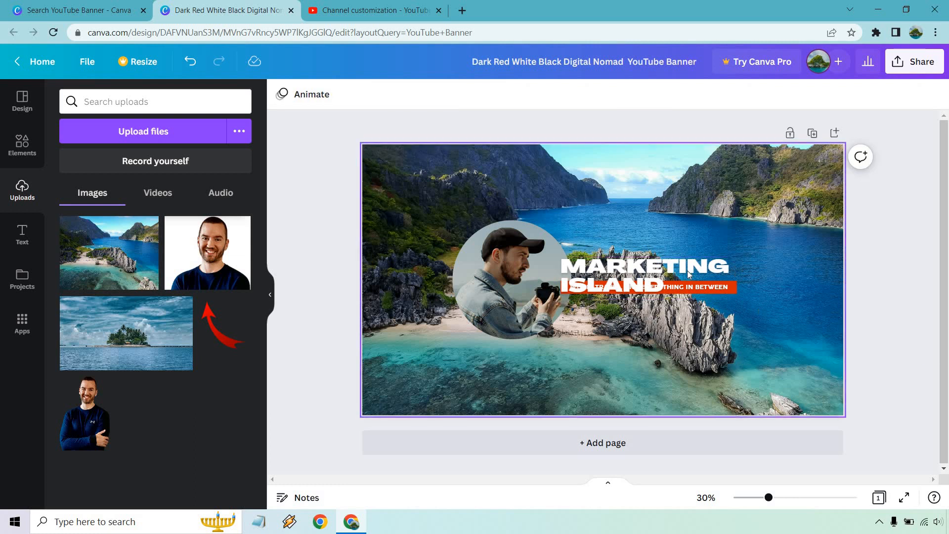
left_click(677, 270)
left_click_drag(677, 271, 677, 252)
Step: Reduce the MARKETING ISLAND title's font size to below 72 and shift the title slightly right and down, closer to the tagline strip
double_click(677, 252)
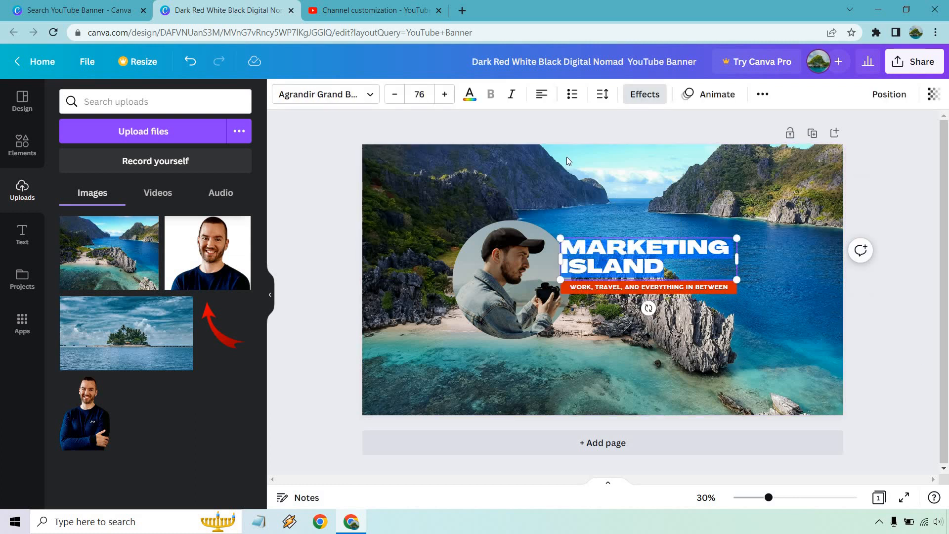
left_click(398, 98)
left_click(398, 98)
left_click(398, 98)
left_click(398, 98)
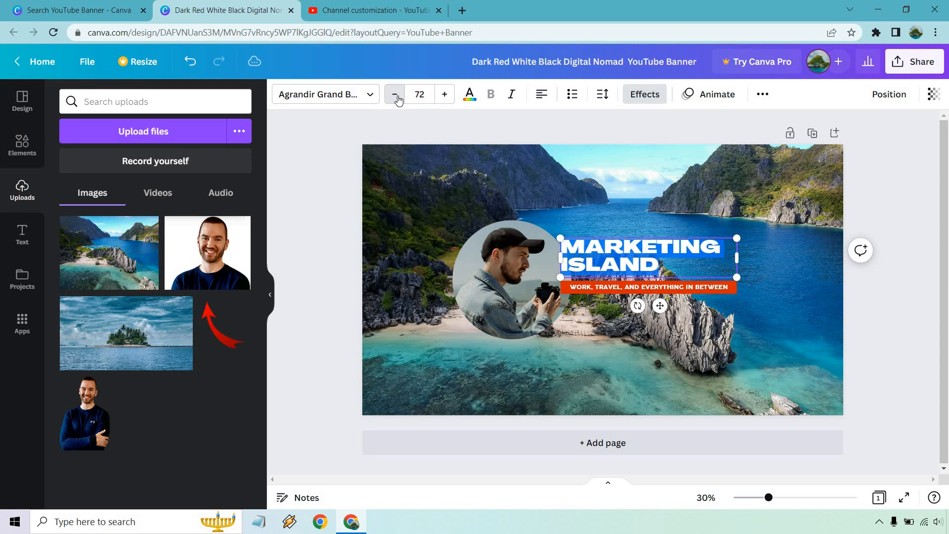
left_click(398, 99)
left_click(397, 99)
left_click(398, 99)
left_click(398, 99)
left_click(884, 312)
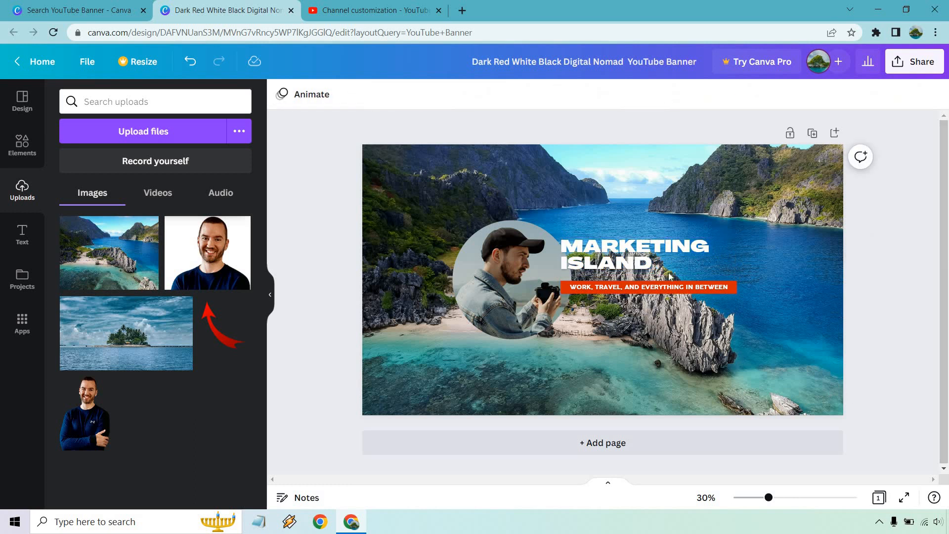
left_click_drag(636, 247, 647, 252)
left_click(903, 319)
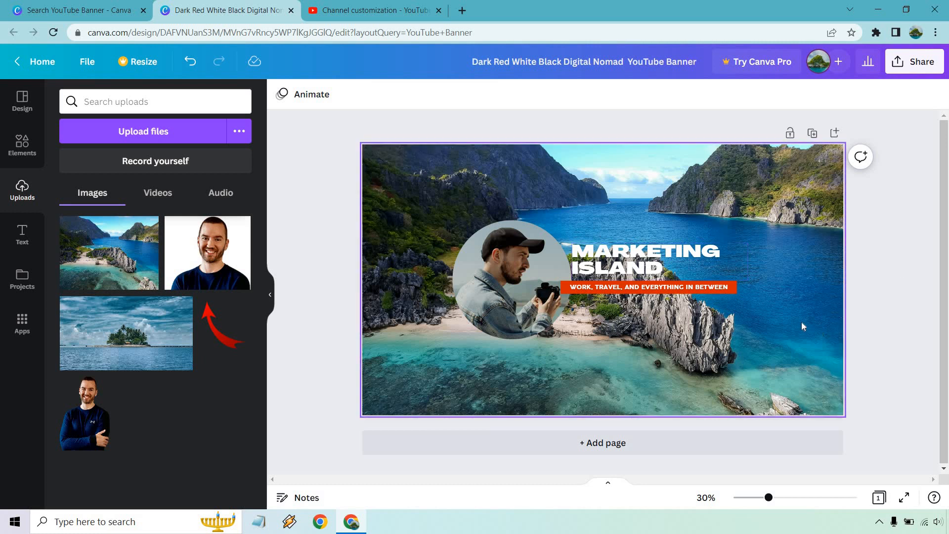
Step: Delete the background image and place the uploaded cove photo as a separate image, enlarged to cover the whole banner
left_click(700, 209)
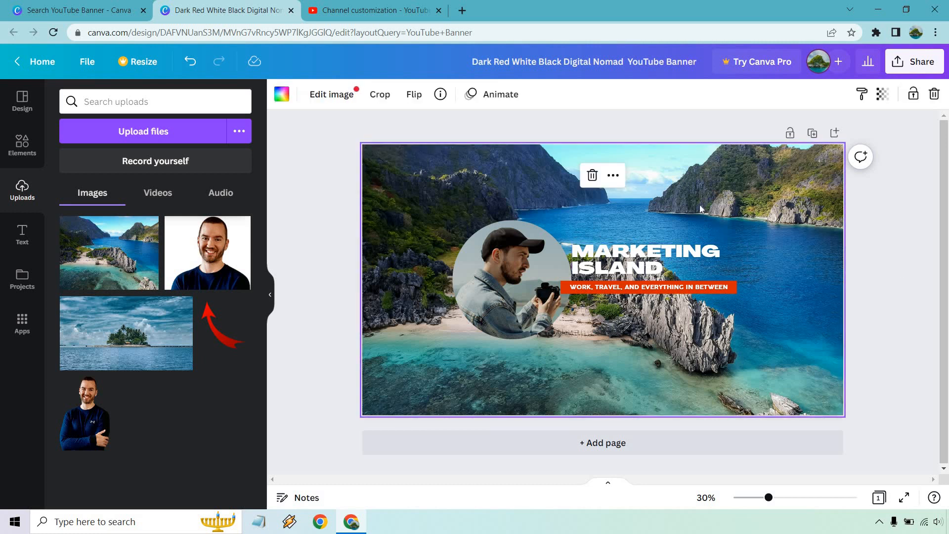
left_click(593, 176)
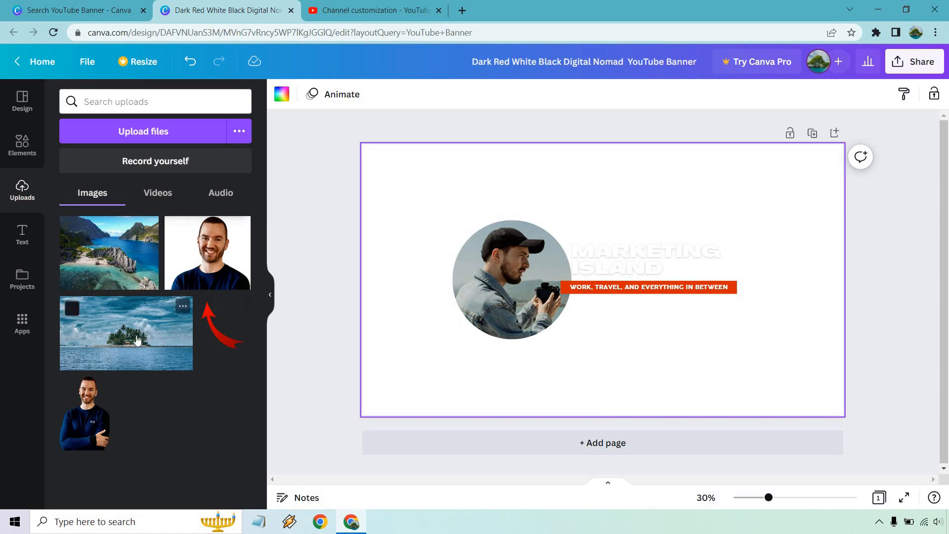
left_click_drag(107, 242, 414, 175)
left_click_drag(641, 346, 948, 532)
left_click_drag(737, 363, 681, 316)
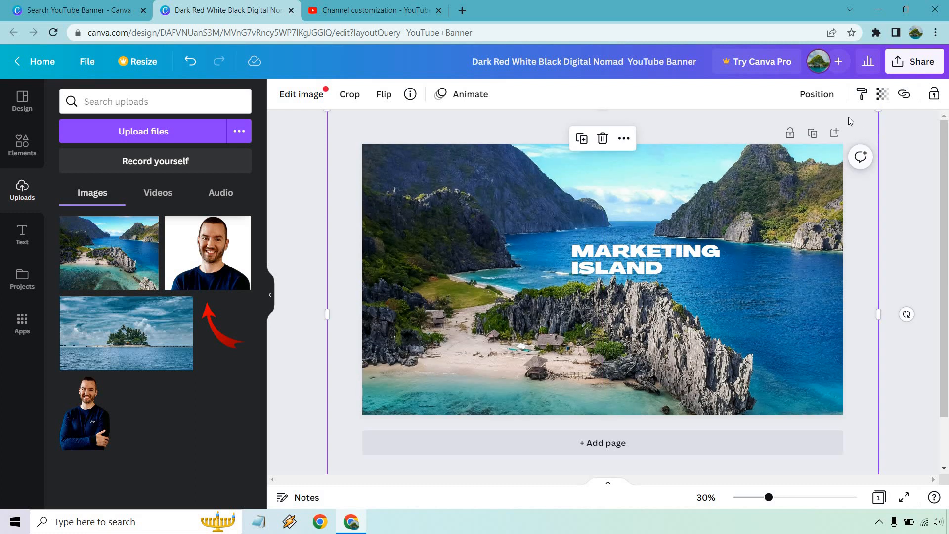
Step: Send the enlarged cove photo backward in the layer order until it sits behind the tagline strip and the circular portrait
left_click(816, 94)
left_click(767, 132)
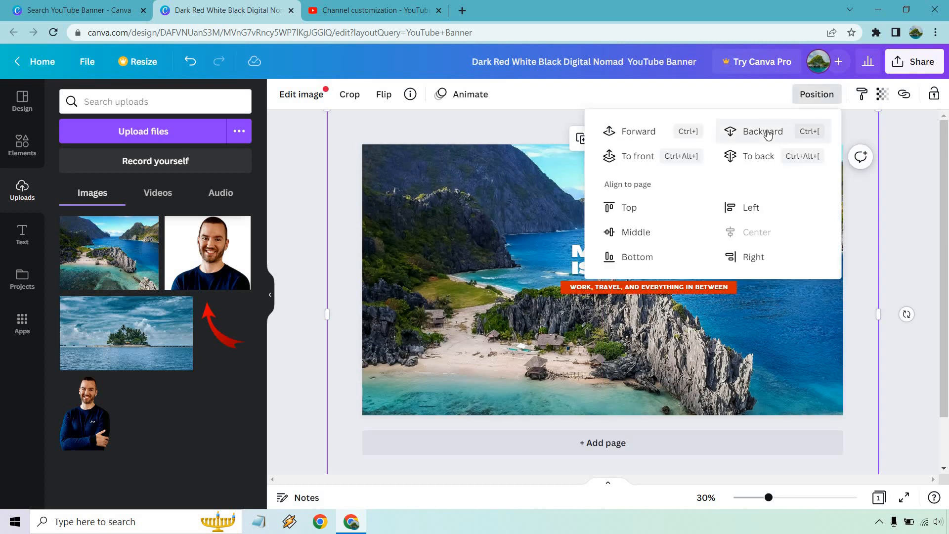
left_click(768, 132)
left_click(913, 273)
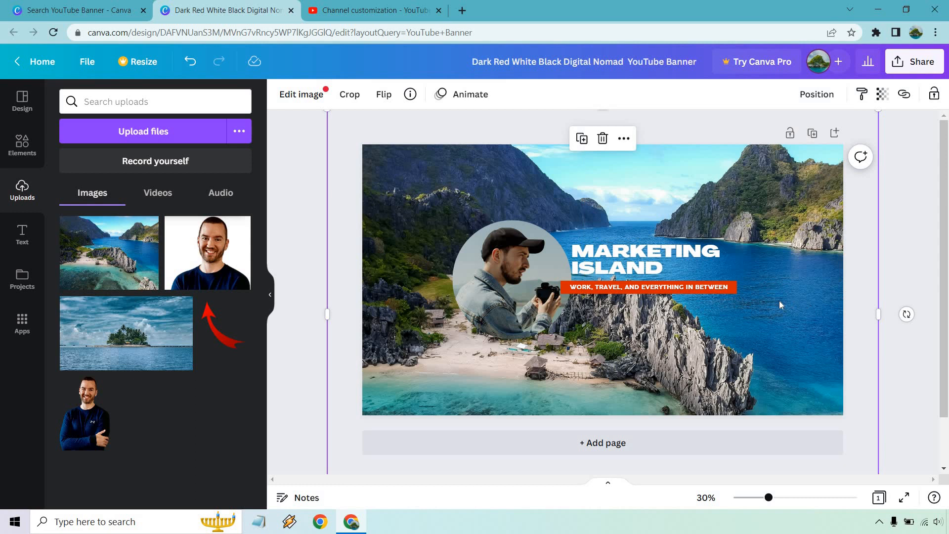
Step: Nudge the MARKETING ISLAND title down so it sits just above the red tagline strip
left_click(617, 260)
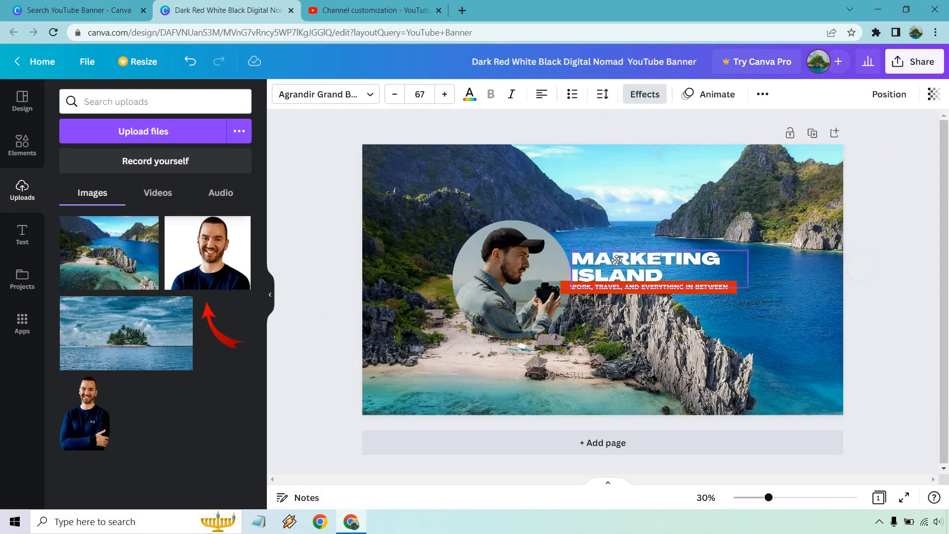
key("Down")
key("Down")
key("Down")
key("Down")
key("Down")
key("Down")
key("Down")
key("Down")
key("Down")
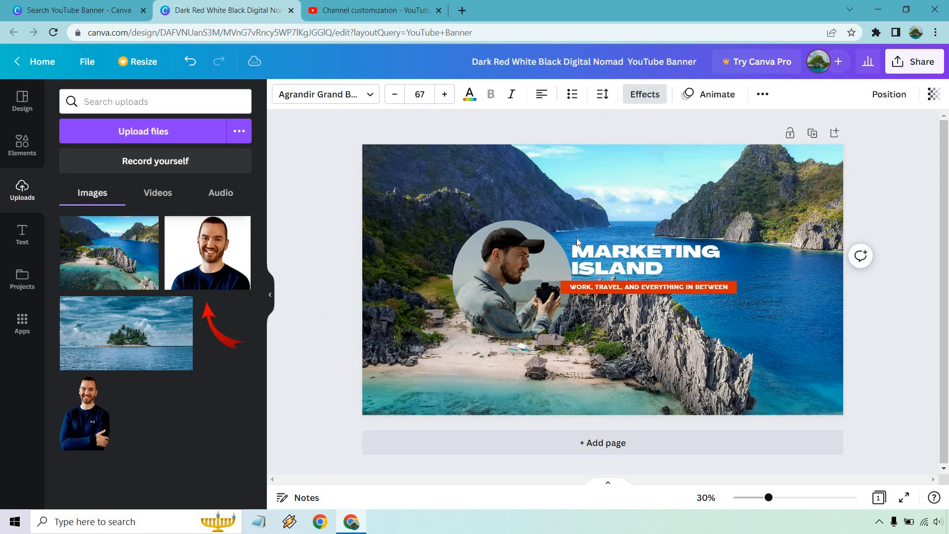
key("Down")
key("Down")
key("Down")
key("Down")
key("Down")
key("Down")
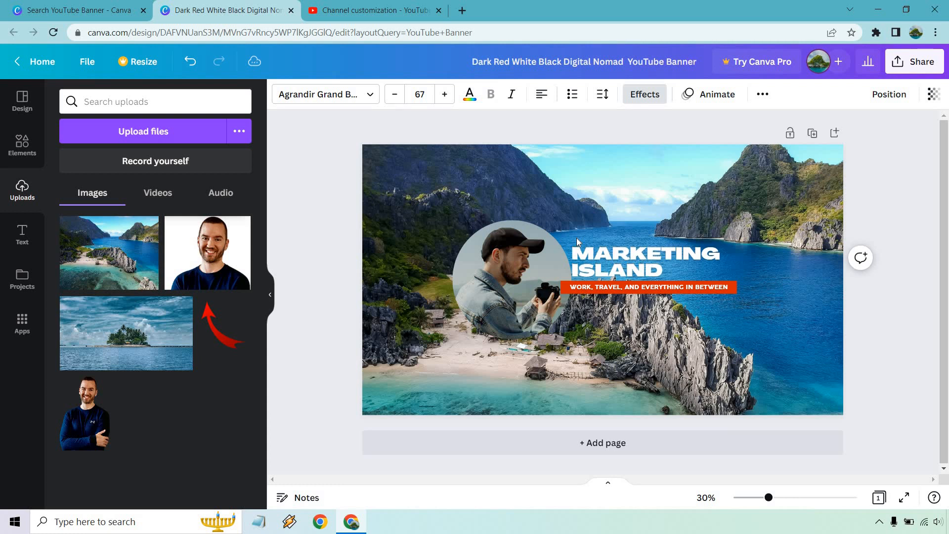
key("Down")
key("Down")
key("Down")
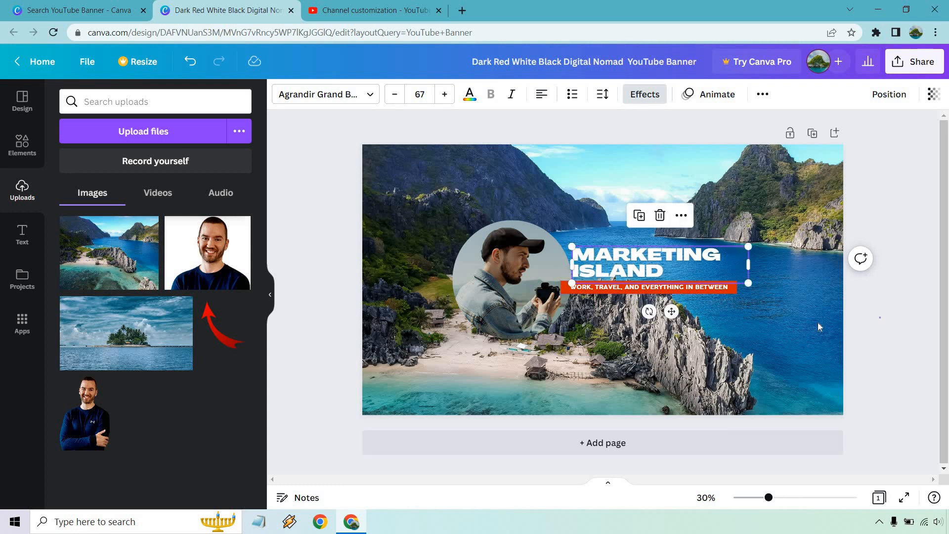
key("Escape")
Step: Replace the text in the red strip with the tagline REVIEWS. TUTORIALS. DEMOS
left_click(695, 289)
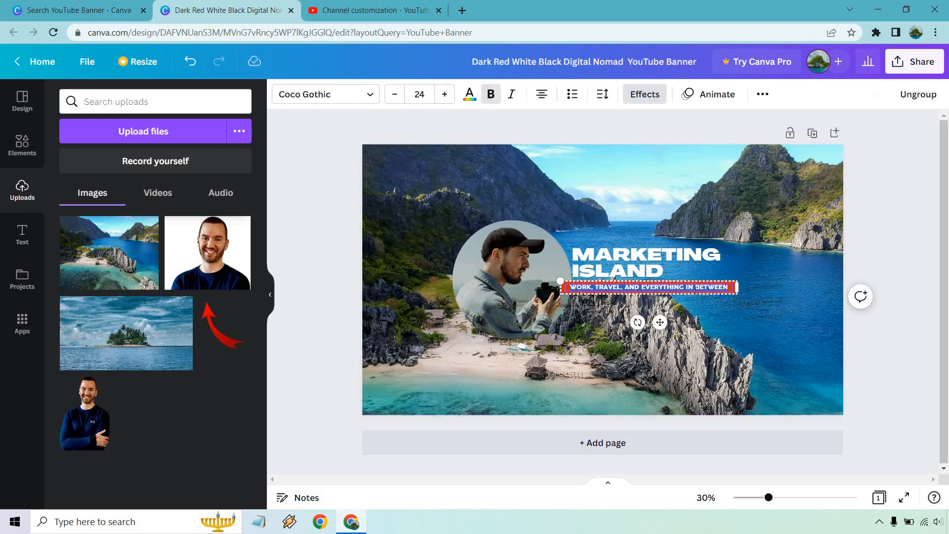
type("REVIEWS")
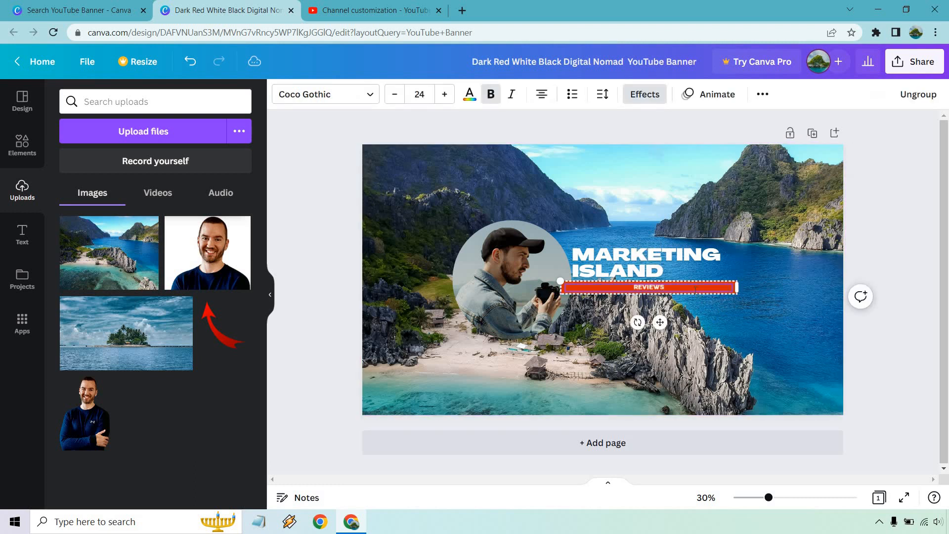
type(", TUTORIALS, DEMO")
type("S.")
left_click(915, 233)
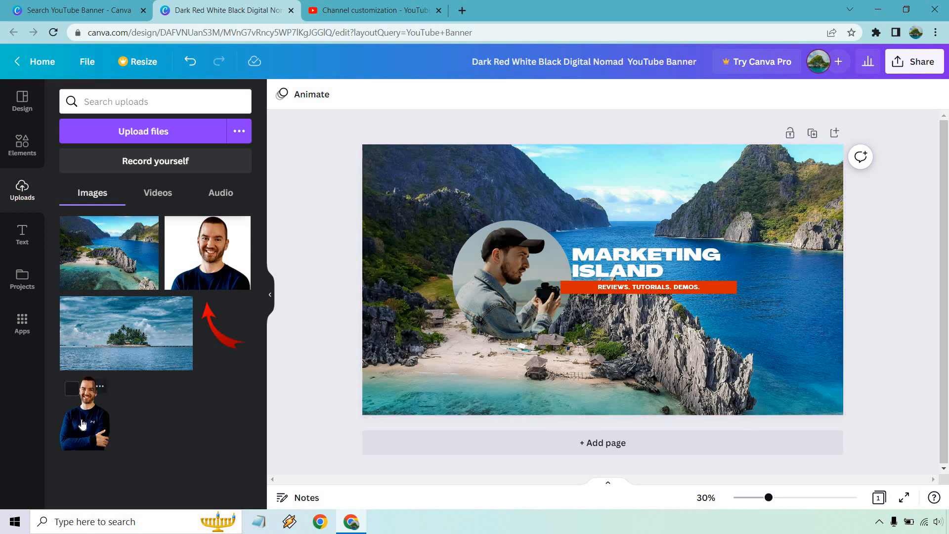
Step: Try the transparent-background portrait in the circular frame, undo it, and fill the frame with the uploaded white-background headshot instead
left_click_drag(81, 425, 466, 293)
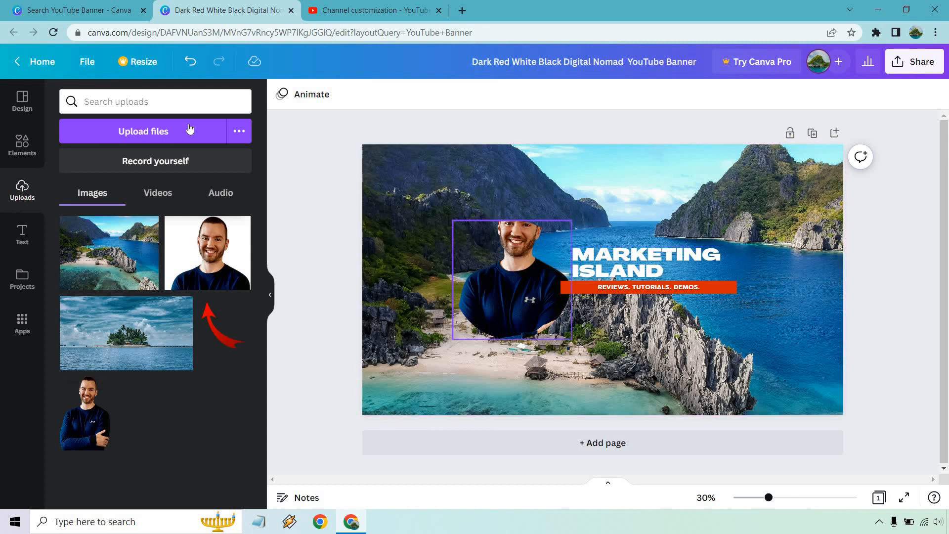
left_click(189, 63)
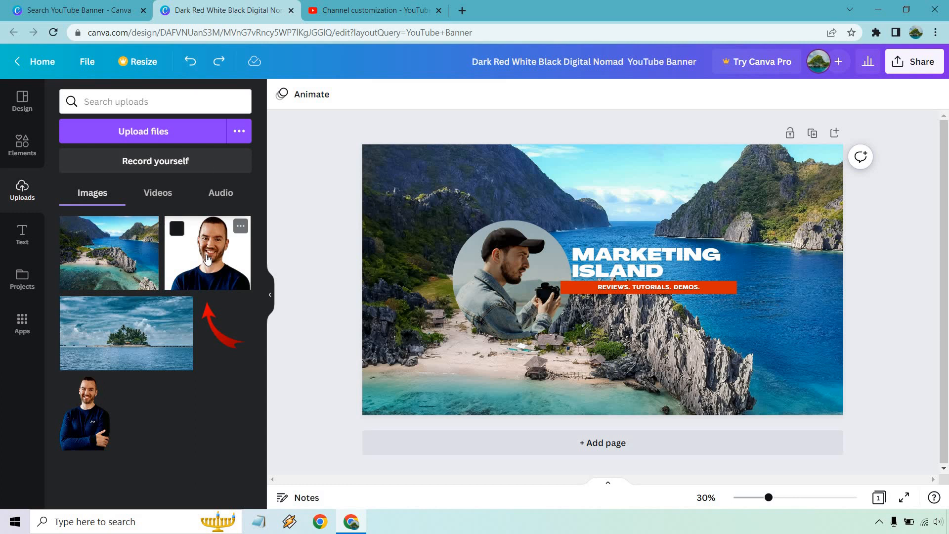
left_click_drag(206, 260, 512, 280)
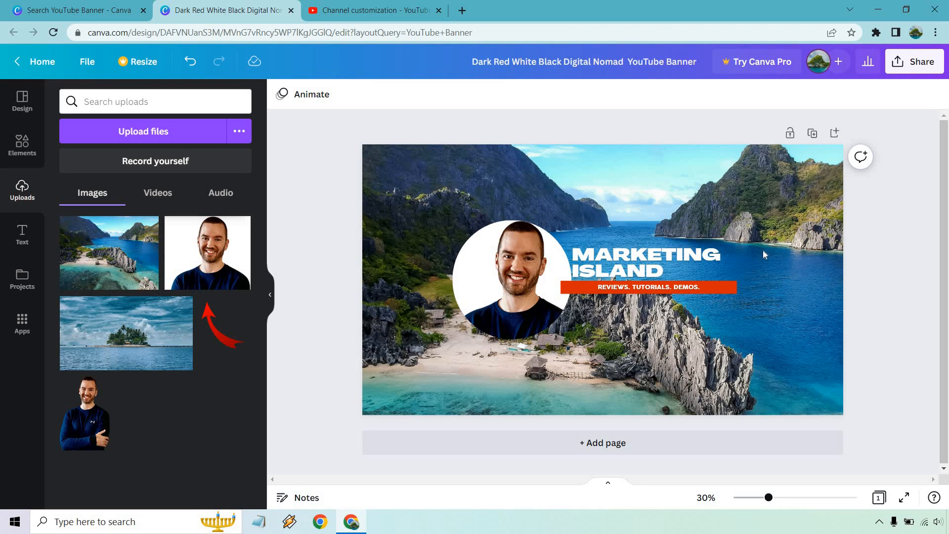
Step: Duplicate the MARKETING ISLAND title, placing one copy over the tagline strip and the other above it
left_click_drag(645, 256, 719, 299)
left_click(637, 190)
left_click(673, 246)
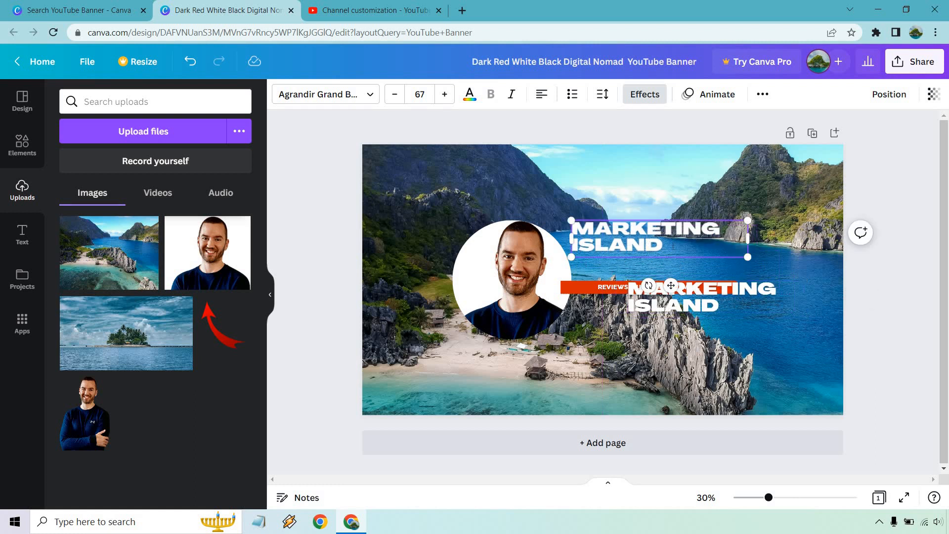
Step: Remove ISLAND from the upper title copy and move the remaining word MARKETING further up
double_click(673, 247)
key("BackSpace")
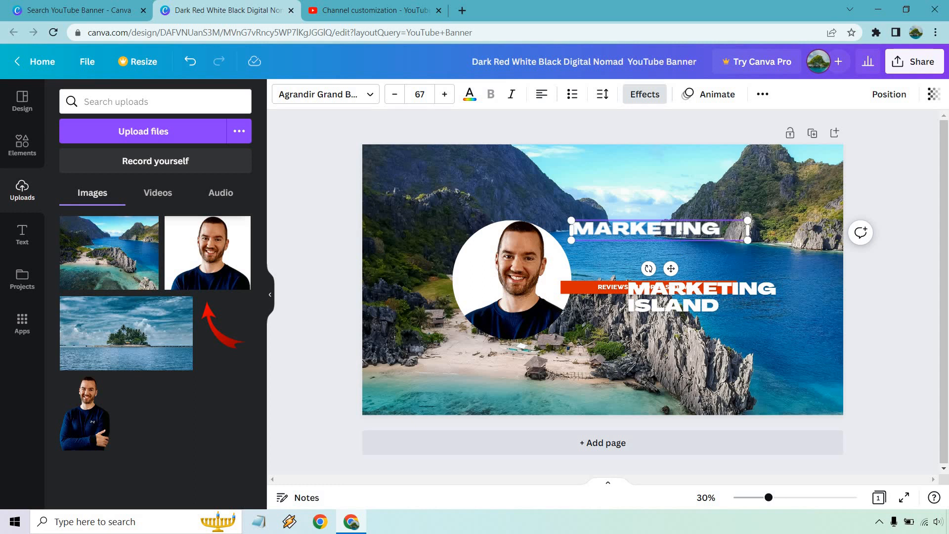
left_click_drag(683, 229, 708, 186)
left_click(701, 215)
left_click(698, 225)
Step: Delete the word MARKETING from the lower title copy, keeping ISLAND as separate text
left_click(725, 293)
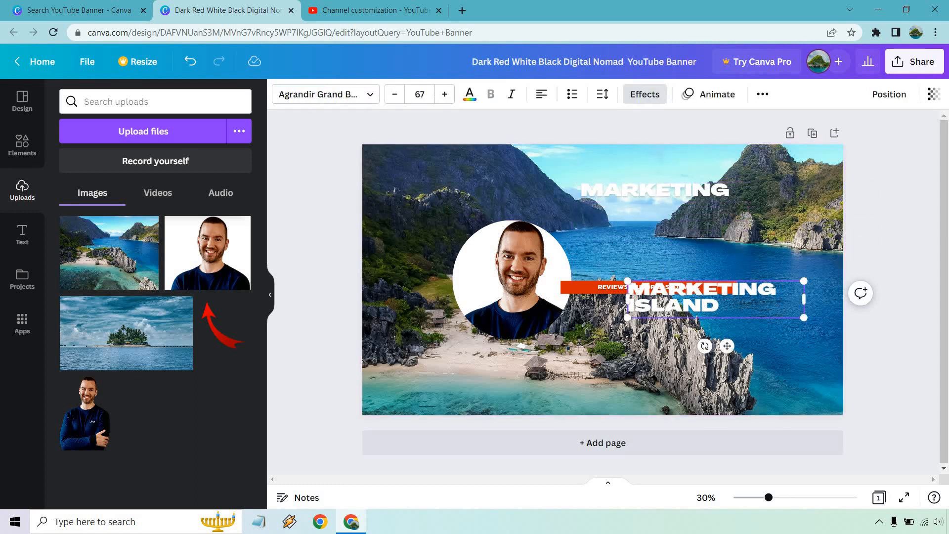
left_click_drag(803, 299, 808, 299)
key("BackSpace")
key("BackSpace")
key("BackSpace")
key("BackSpace")
key("BackSpace")
key("BackSpace")
key("BackSpace")
key("BackSpace")
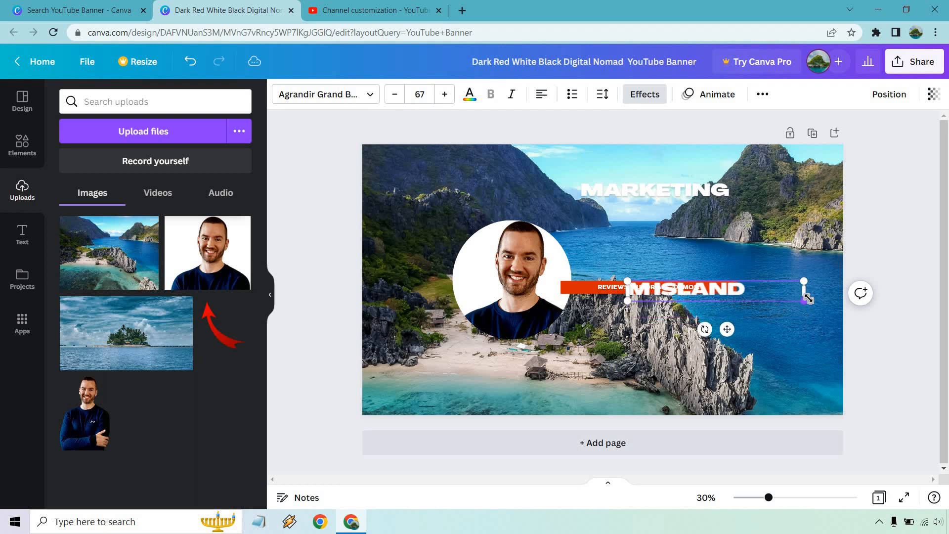
Step: Increase the font size of the separate ISLAND text to 94
key("ctrl+a")
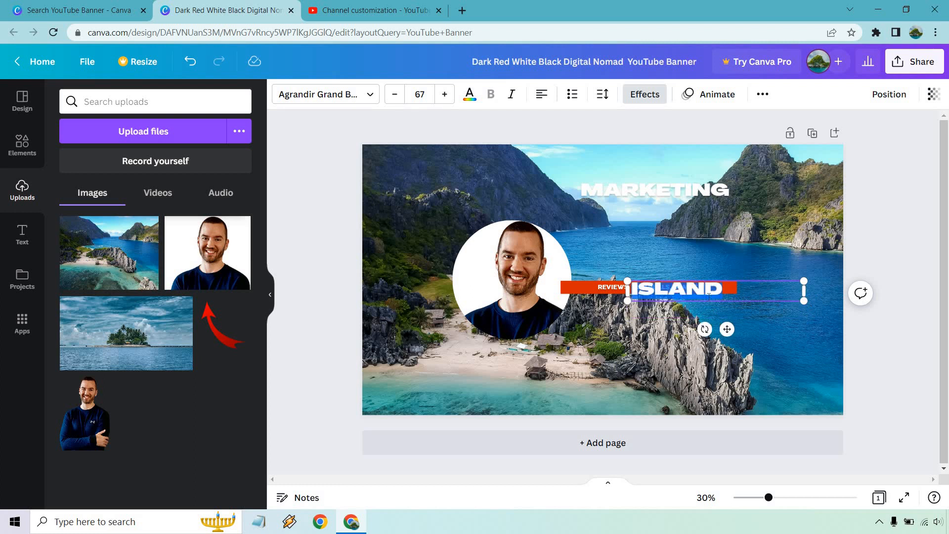
left_click(444, 93)
left_click(444, 94)
left_click(447, 95)
left_click(448, 95)
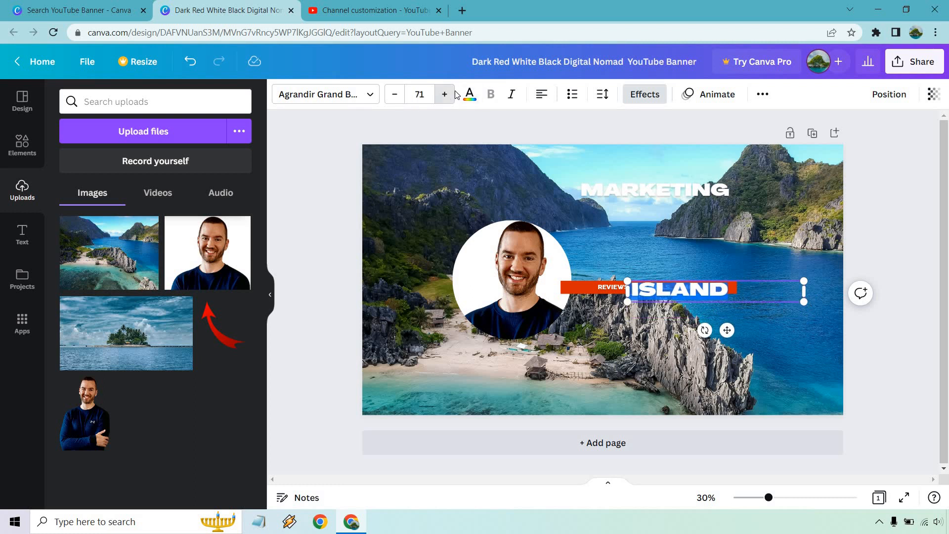
left_click(447, 95)
left_click(447, 95)
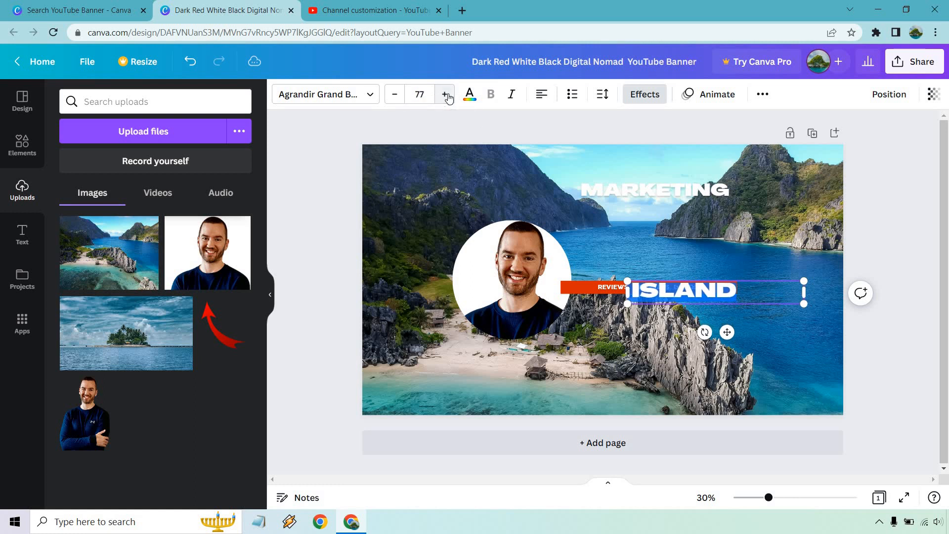
left_click(447, 94)
left_click(447, 94)
left_click(447, 95)
left_click(447, 94)
left_click(447, 95)
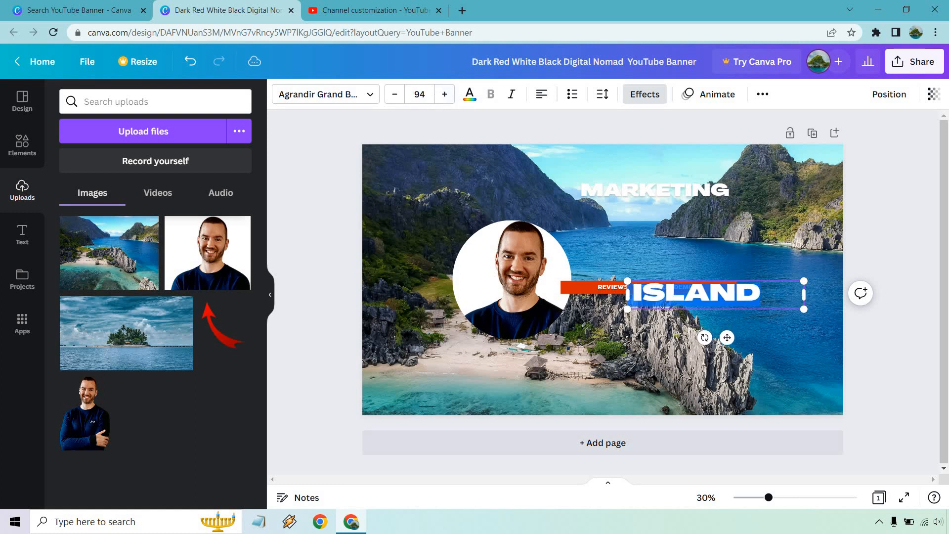
Step: Position ISLAND just above the red tagline strip and center MARKETING closely above it
left_click(685, 254)
left_click_drag(677, 289, 630, 260)
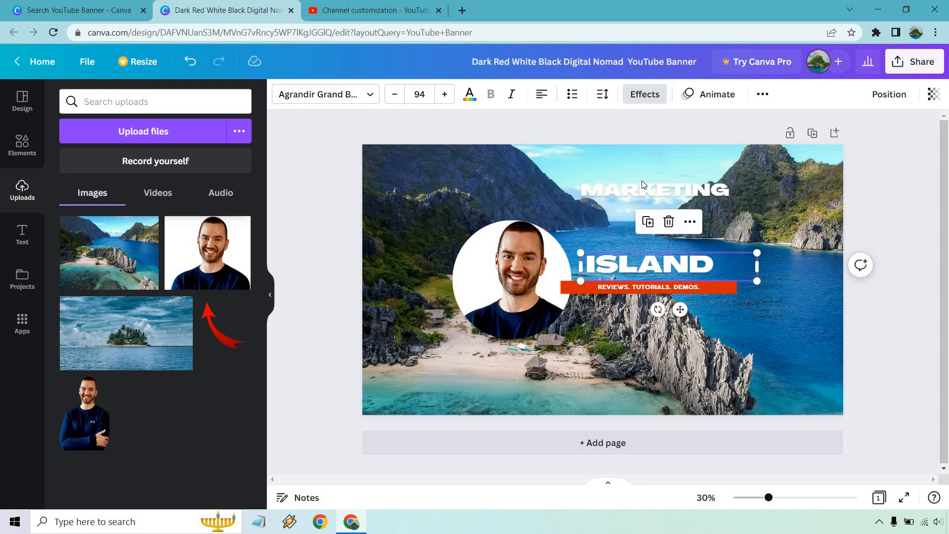
left_click_drag(640, 194, 635, 240)
left_click(691, 269)
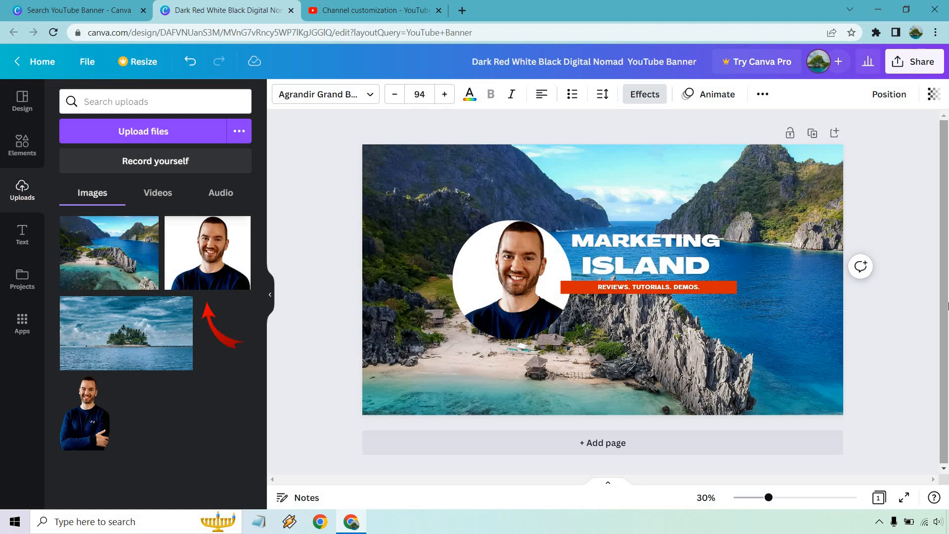
left_click(705, 245)
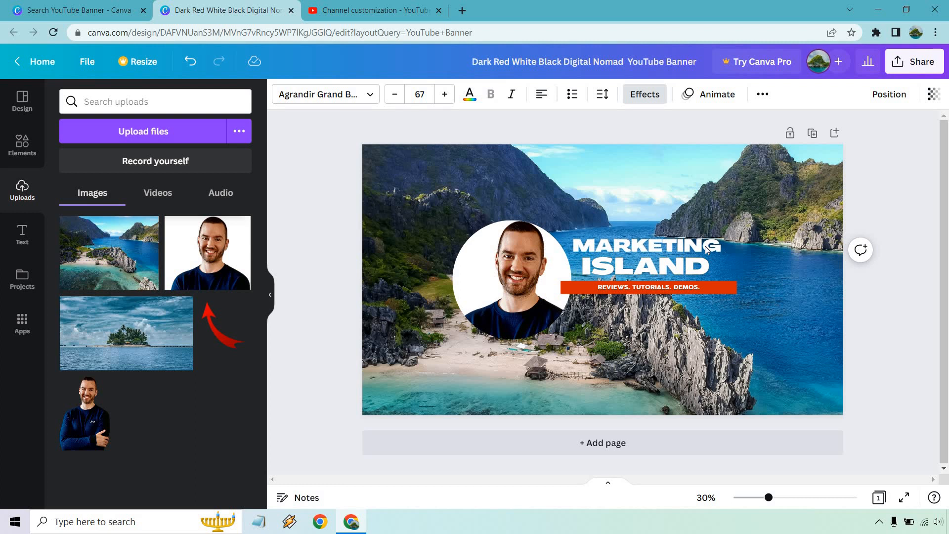
left_click(706, 249)
left_click(892, 363)
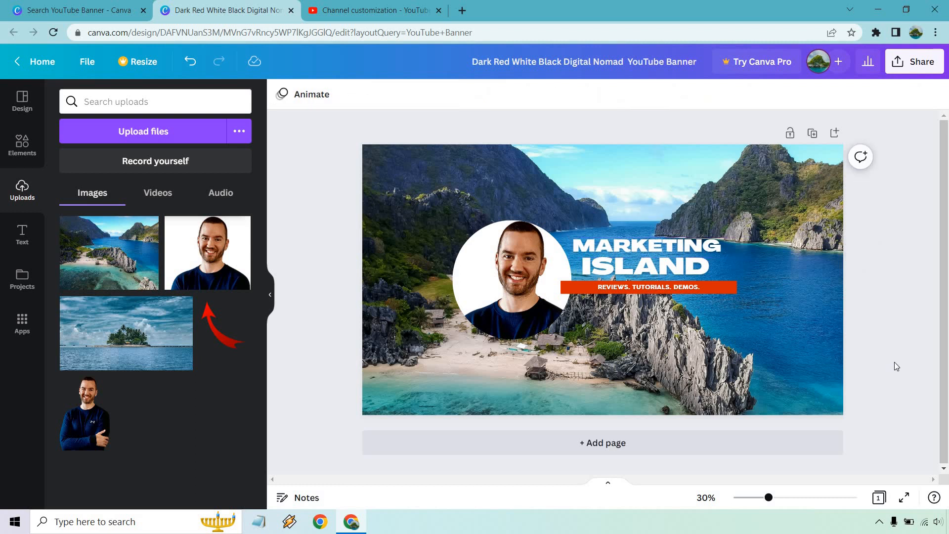
Step: Nudge MARKETING slightly down to tighten the gap to ISLAND
left_click(681, 246)
left_click(681, 246)
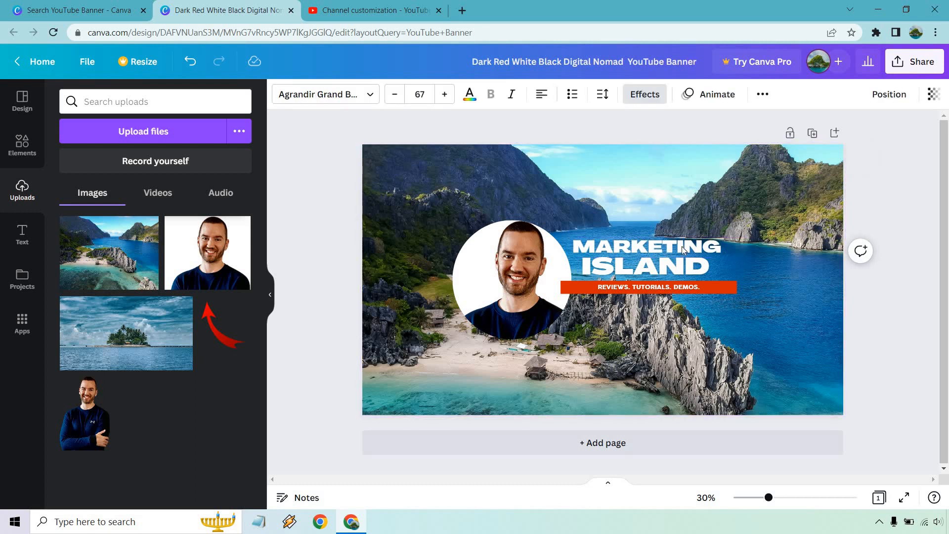
key("Down")
key("Down")
key("Down")
key("Down")
key("Down")
key("Down")
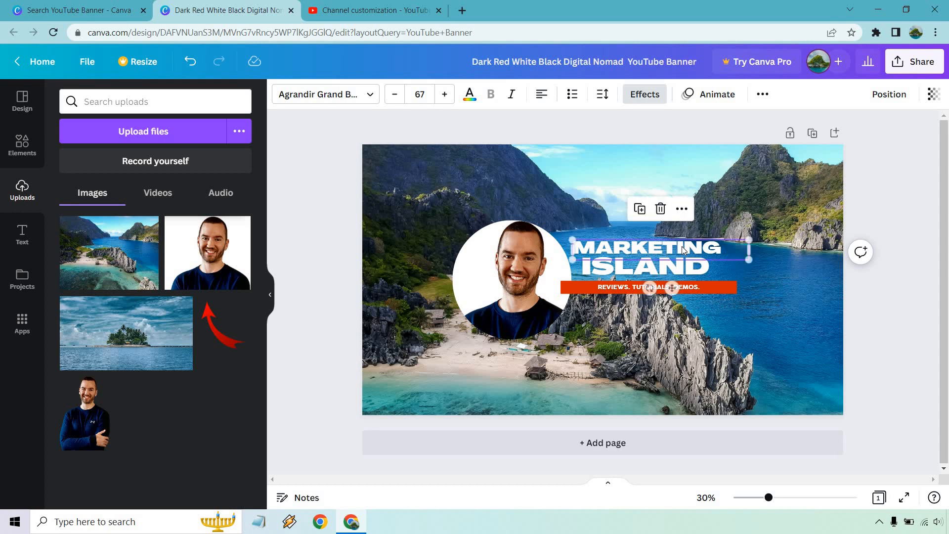
left_click(918, 326)
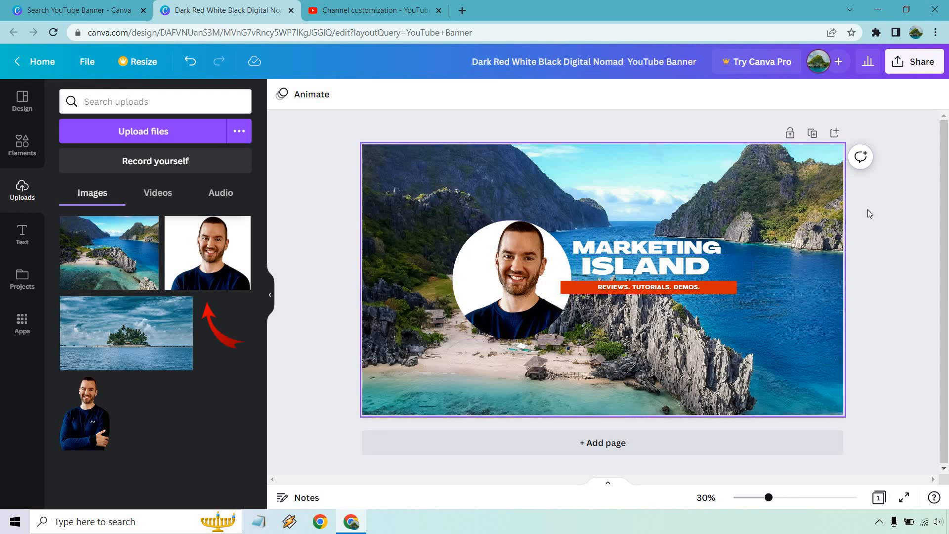
Step: Download the finished banner design as a PNG file
left_click(906, 70)
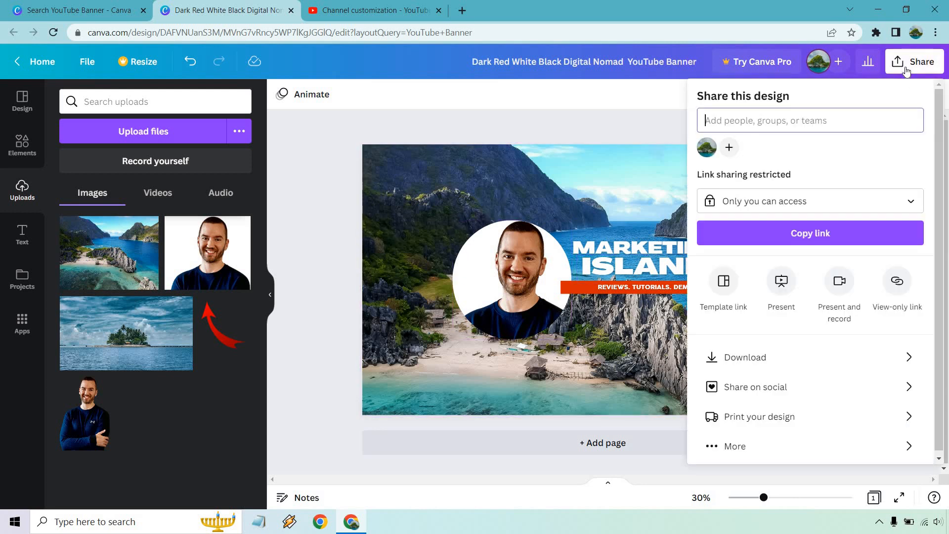
left_click(802, 355)
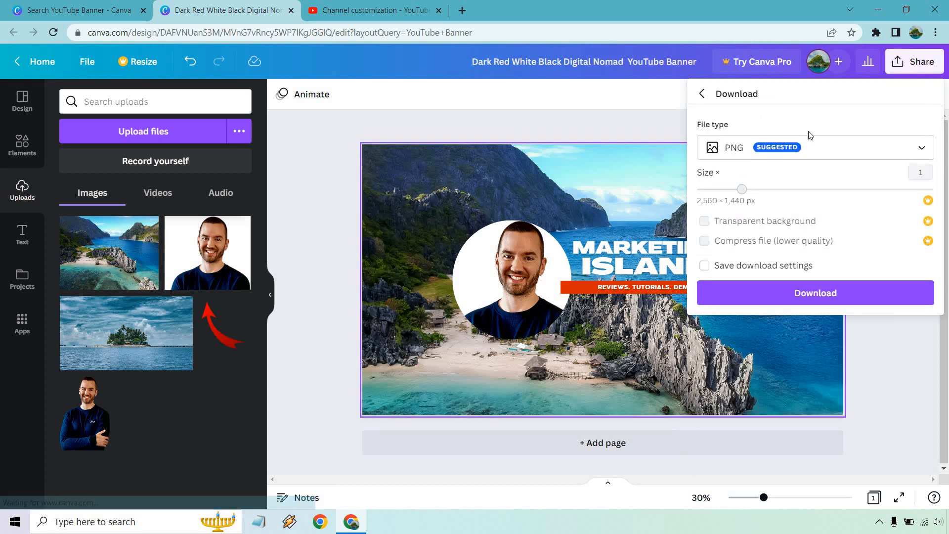
left_click(864, 295)
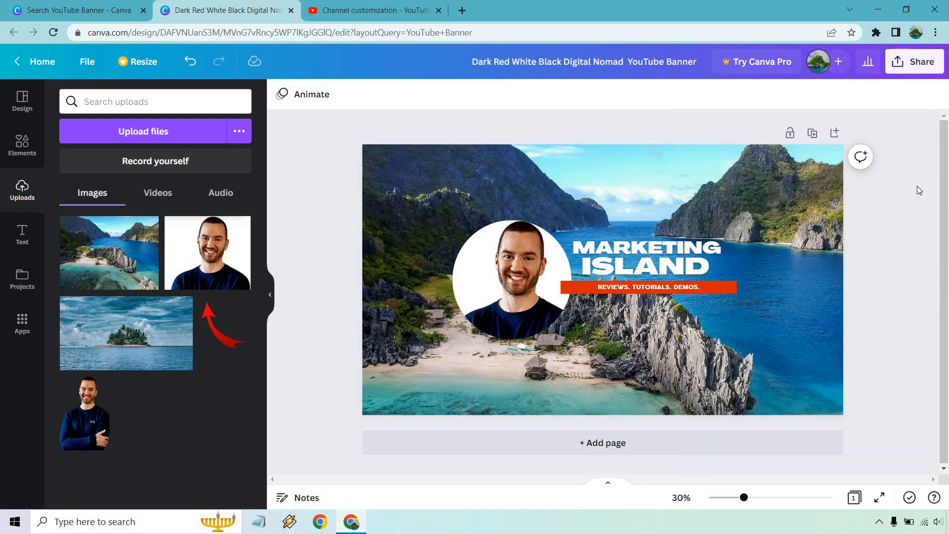
left_click(347, 6)
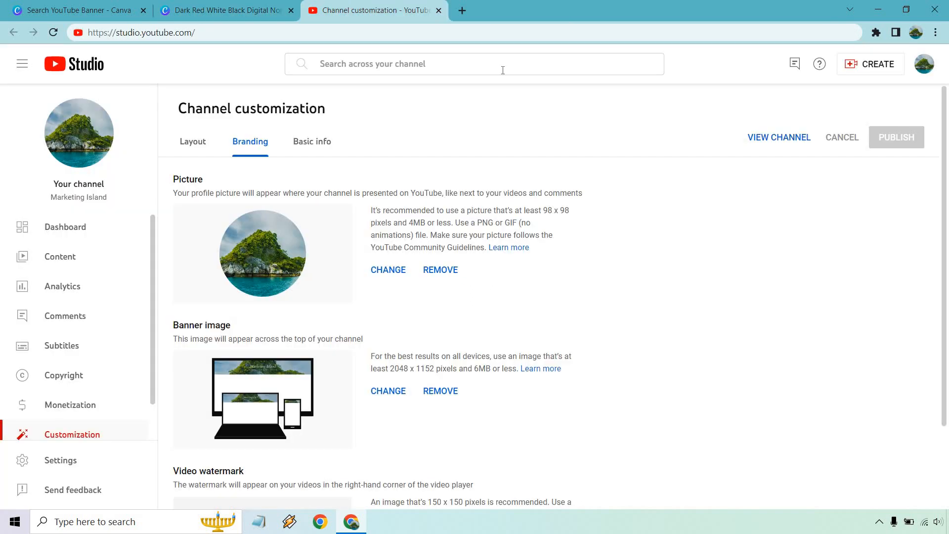
left_click(386, 391)
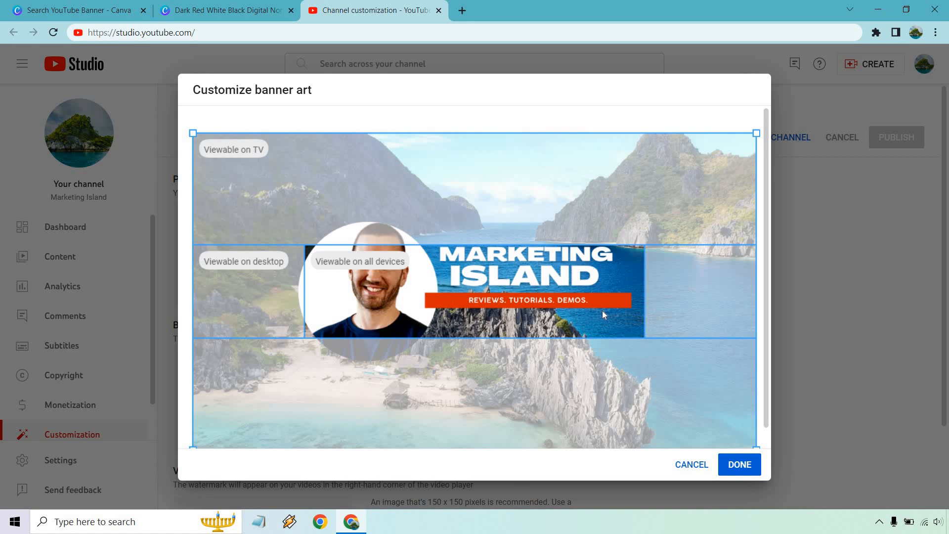
Step: Switch back to the Canva banner design and lower the red tagline strip, with ISLAND moved down to sit just above it
left_click(249, 7)
left_click(721, 288)
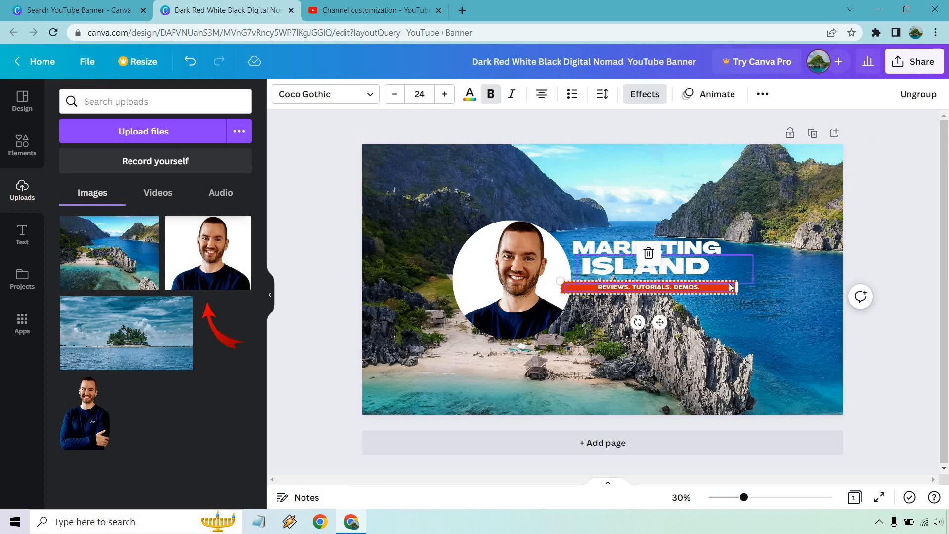
left_click_drag(715, 293, 715, 302)
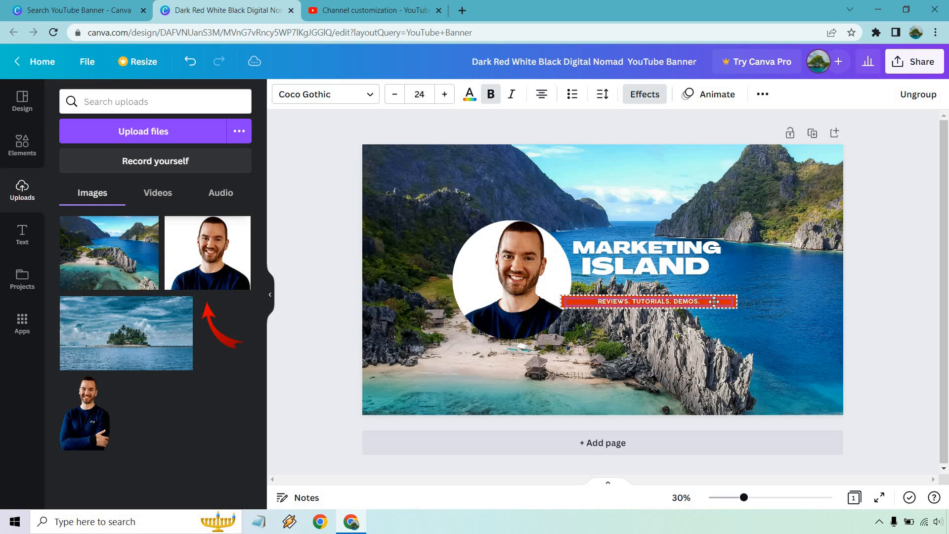
left_click_drag(687, 270, 687, 281)
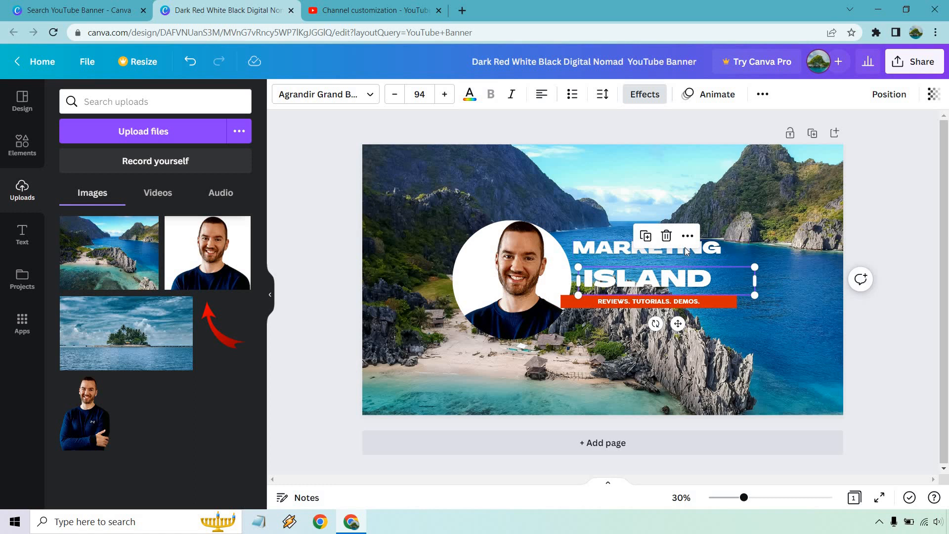
Step: Move MARKETING down until it sits closely above ISLAND, and shift it slightly right to center it over that word
left_click_drag(708, 246, 707, 253)
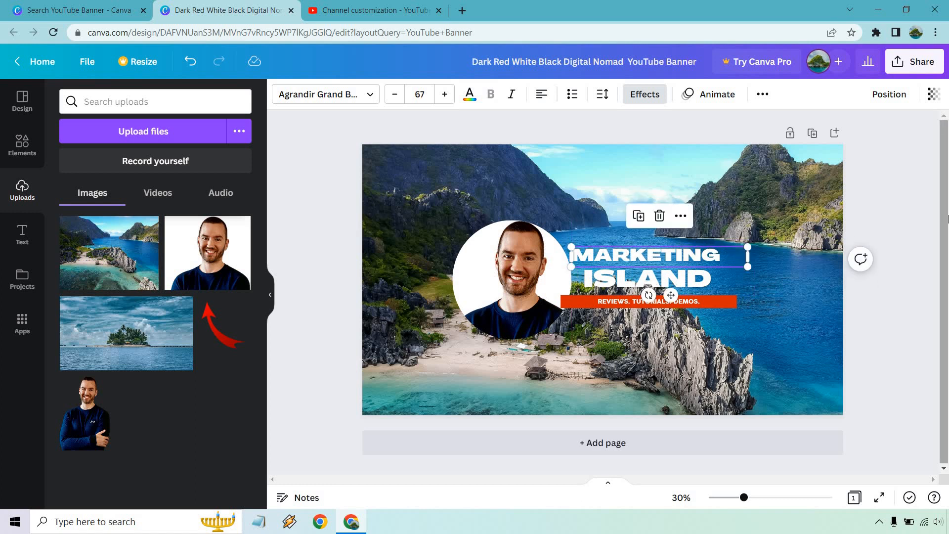
key("Down")
key("Down")
key("Down")
key("Down")
key("Down")
key("Down")
key("Down")
key("Down")
key("Down")
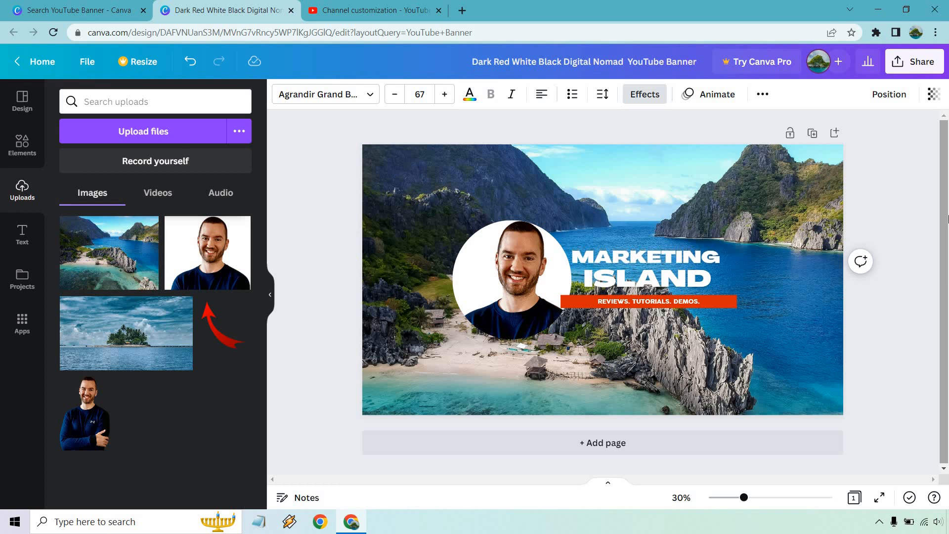
key("Down")
key("Down")
key("Down")
key("Down")
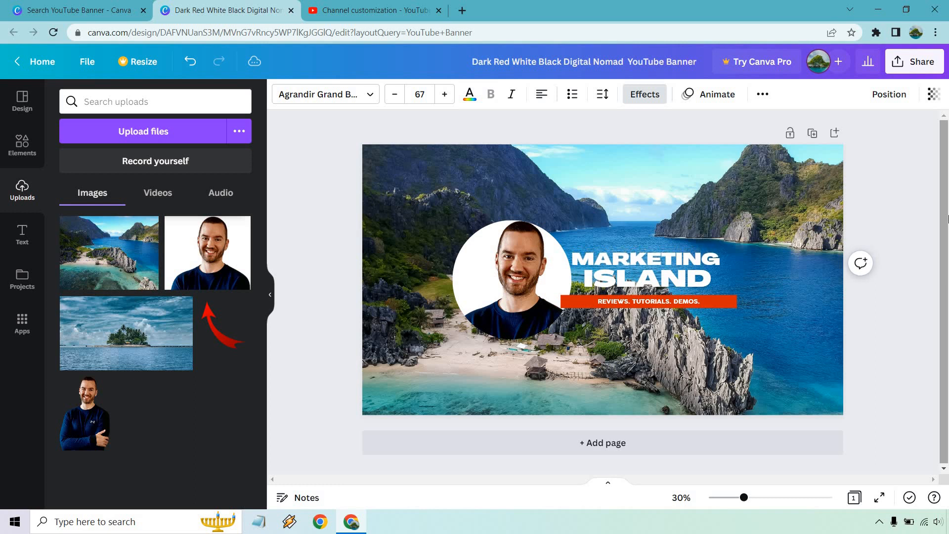
key("Right")
key("Right")
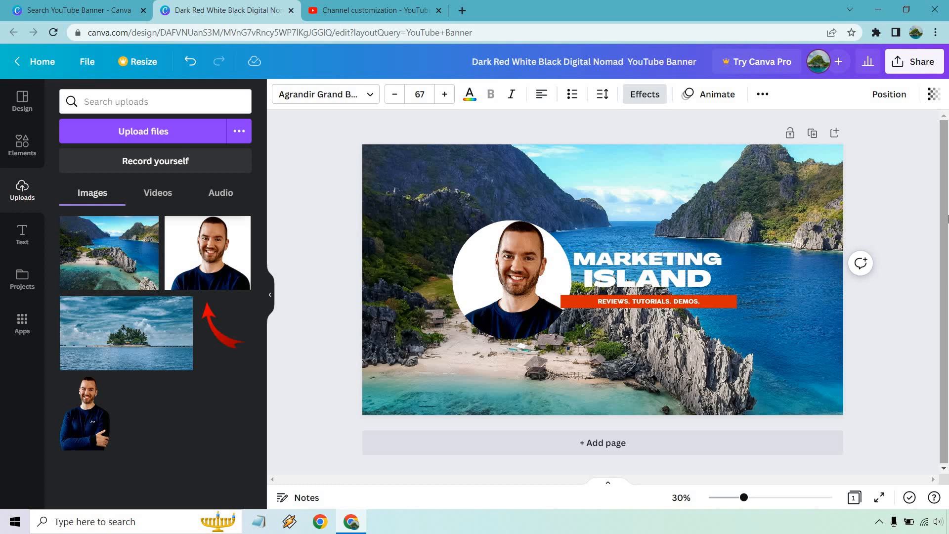
Step: Download the adjusted banner design as a PNG at 2,560 × 1,440 px
left_click(918, 170)
left_click(913, 62)
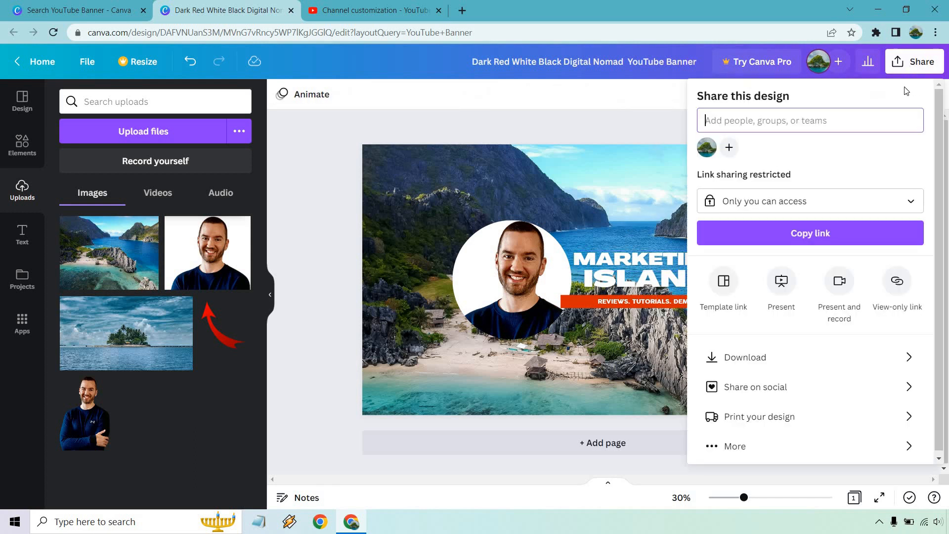
left_click(798, 365)
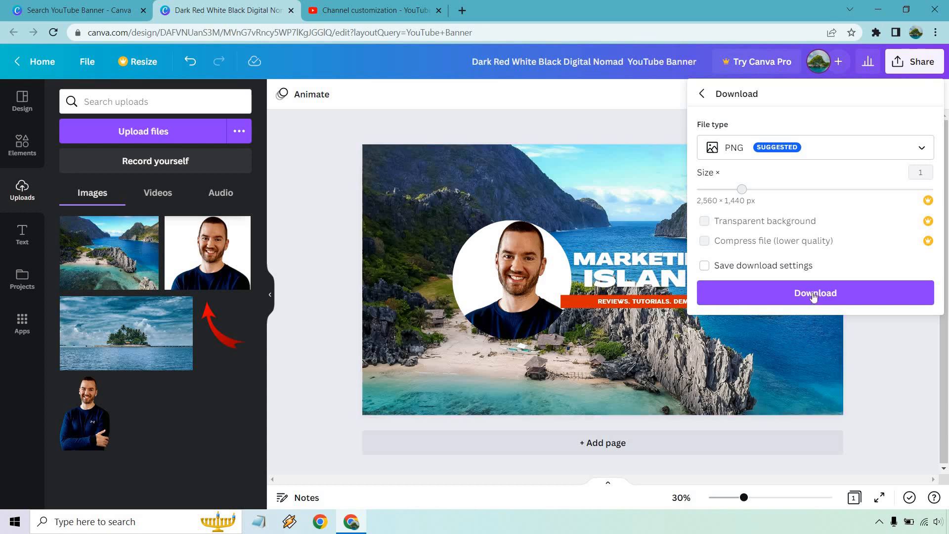
left_click(813, 294)
key("ctrl+Tab")
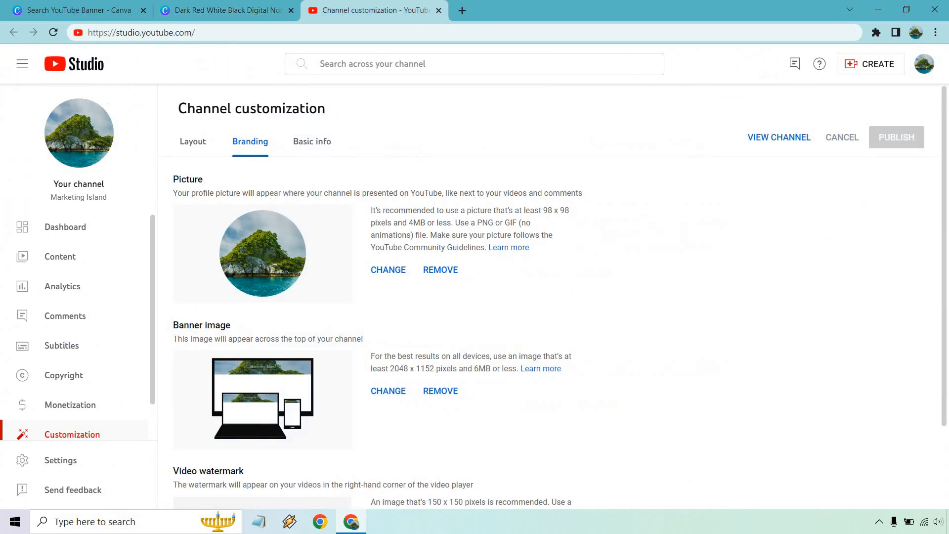
left_click(388, 391)
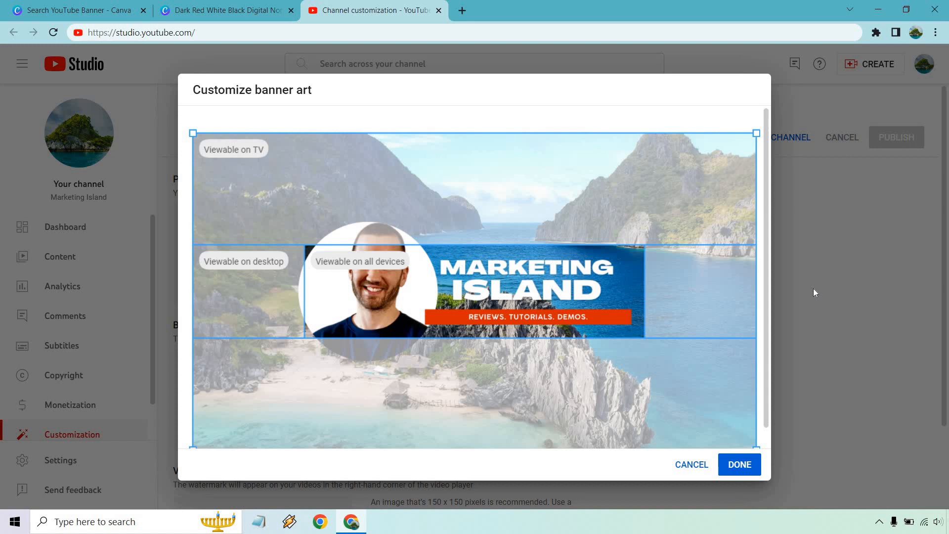